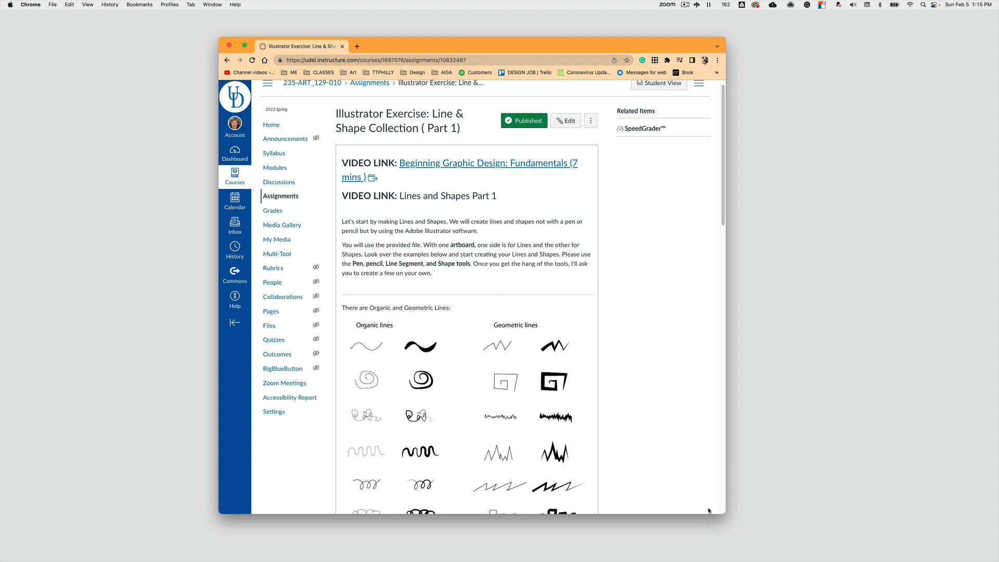
# - Read through the assignment page, covering the organic and geometric line and shape examples, the deliverables and the template example
pyautogui.scroll(-5, 423, 358)
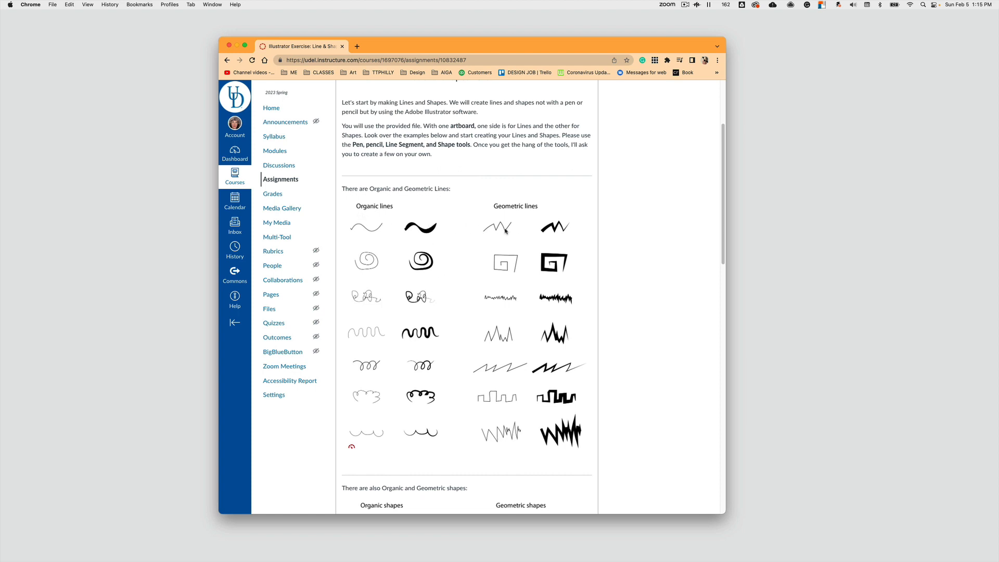
pyautogui.scroll(-12, 405, 409)
pyautogui.scroll(-1, 406, 409)
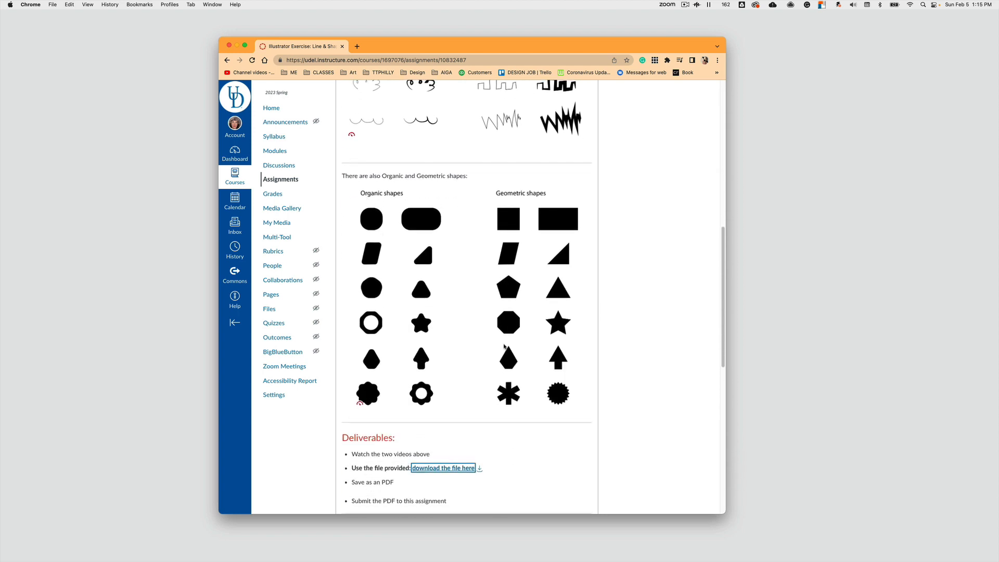
pyautogui.scroll(-8, 505, 347)
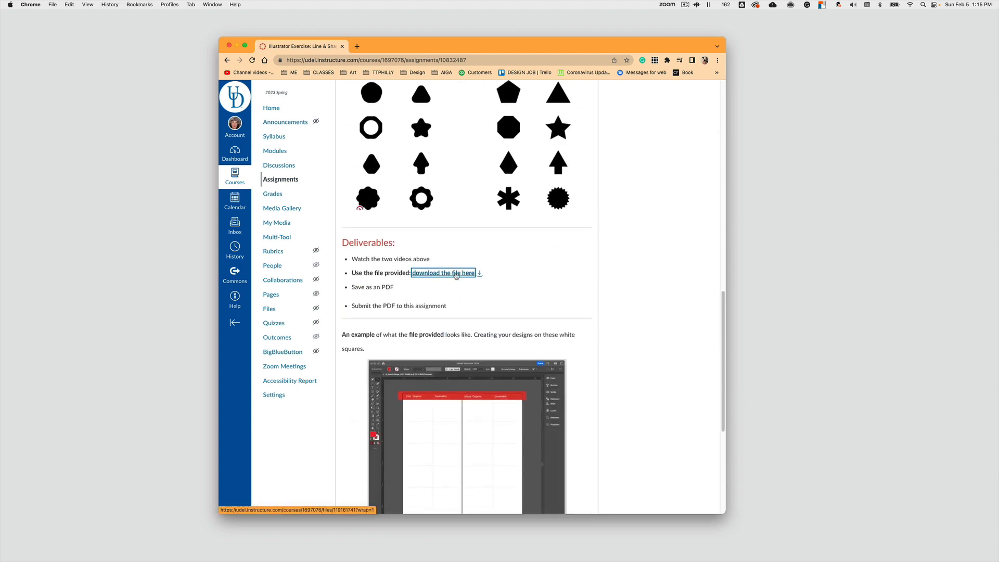
pyautogui.scroll(-6, 485, 405)
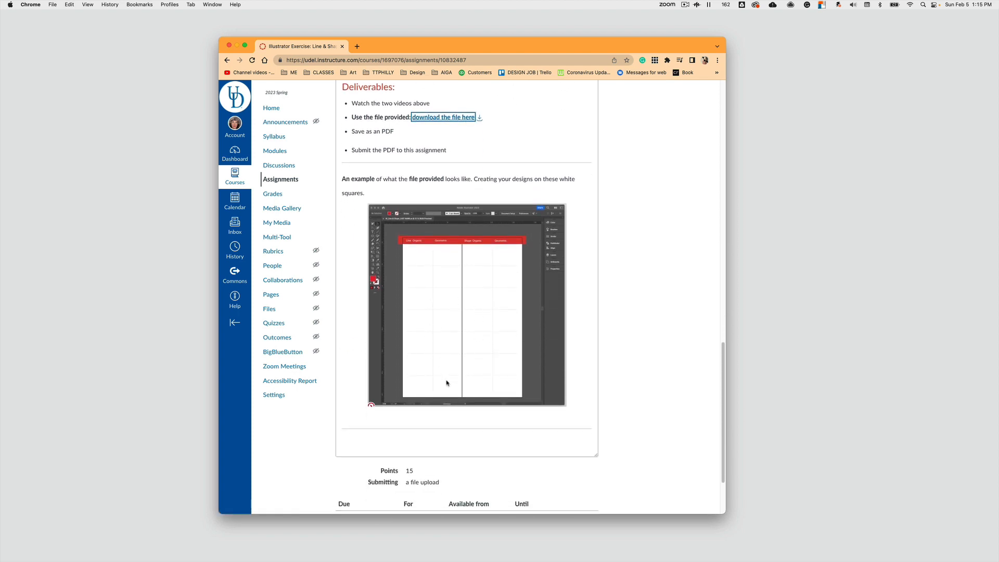
pyautogui.scroll(20, 447, 383)
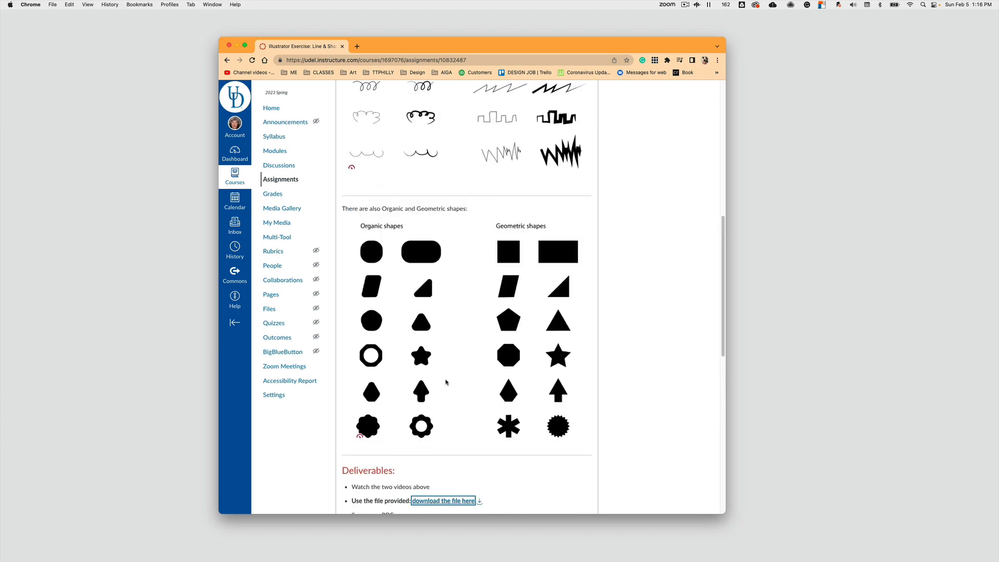
pyautogui.scroll(4, 446, 382)
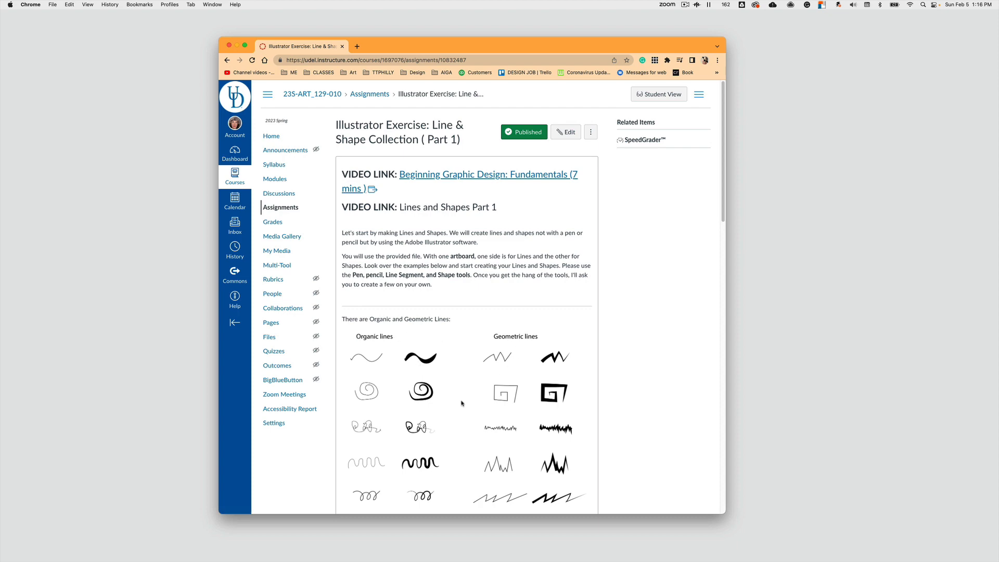
# - Download the provided file AI_Line & Shape_LAST NAME-3.ai from the deliverables, open it in Illustrator, and move the floating pen tools off the artboard
pyautogui.scroll(-10, 462, 401)
pyautogui.scroll(-2, 462, 402)
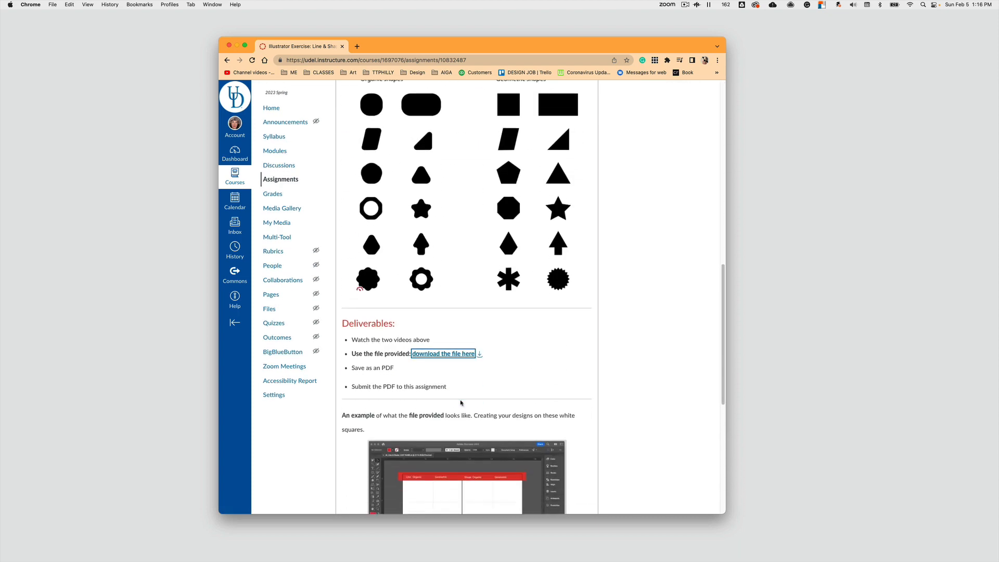
pyautogui.click(454, 349)
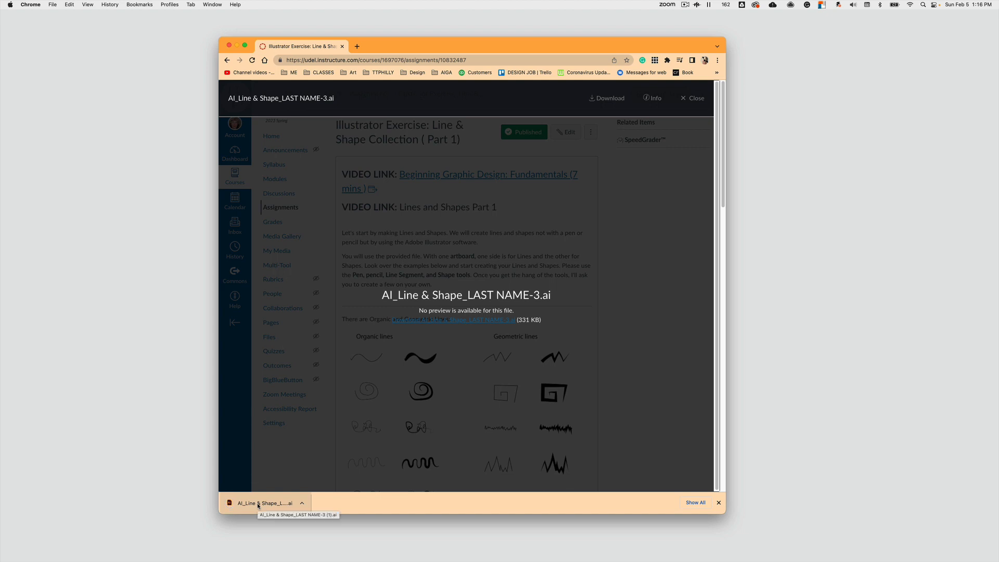
pyautogui.click(258, 503)
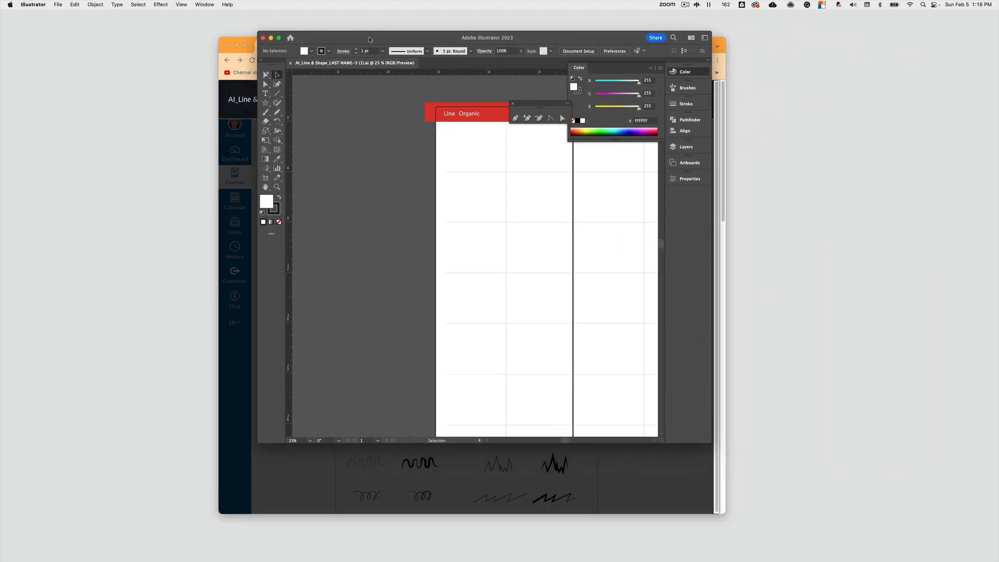
pyautogui.moveTo(536, 111); pyautogui.dragTo(382, 91)
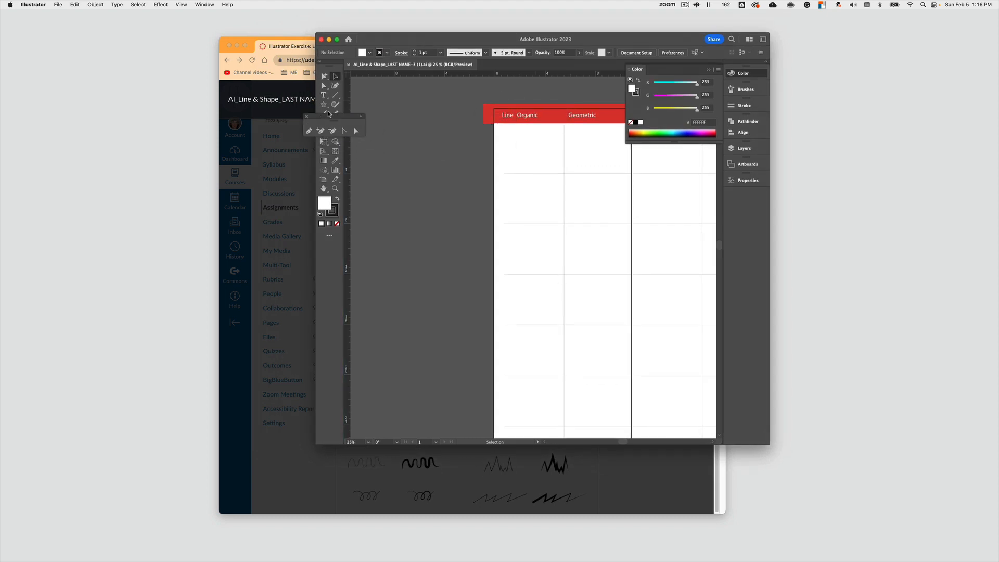
# - Switch to Finder and launch Adobe Illustrator 2023 from the Applications folder
pyautogui.moveTo(543, 552)
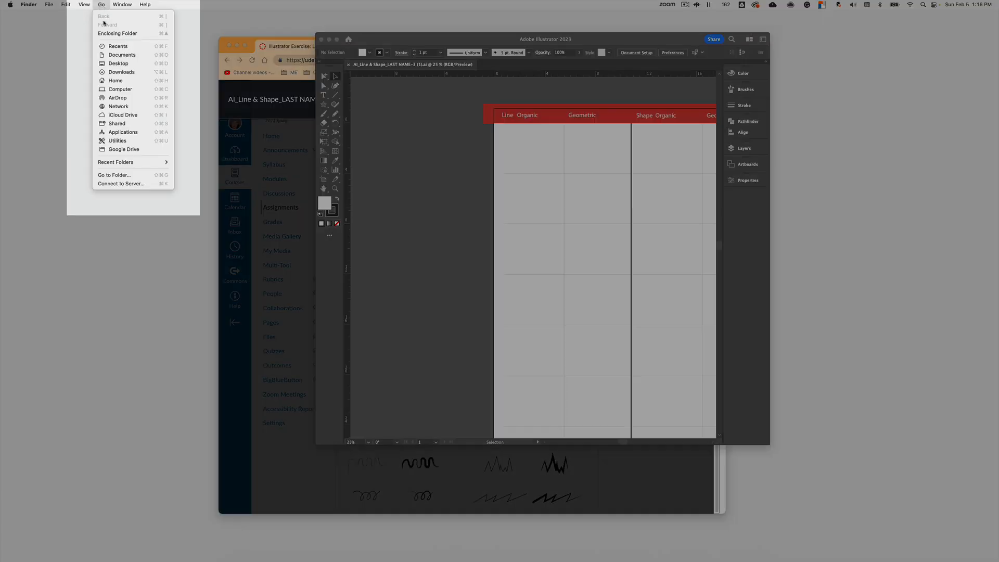
pyautogui.click(123, 132)
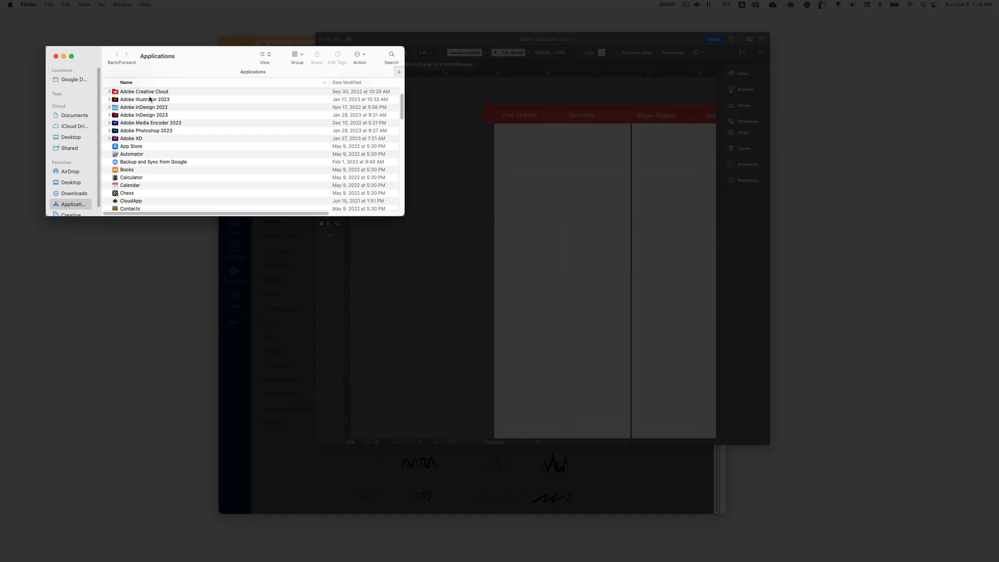
pyautogui.doubleClick(112, 99)
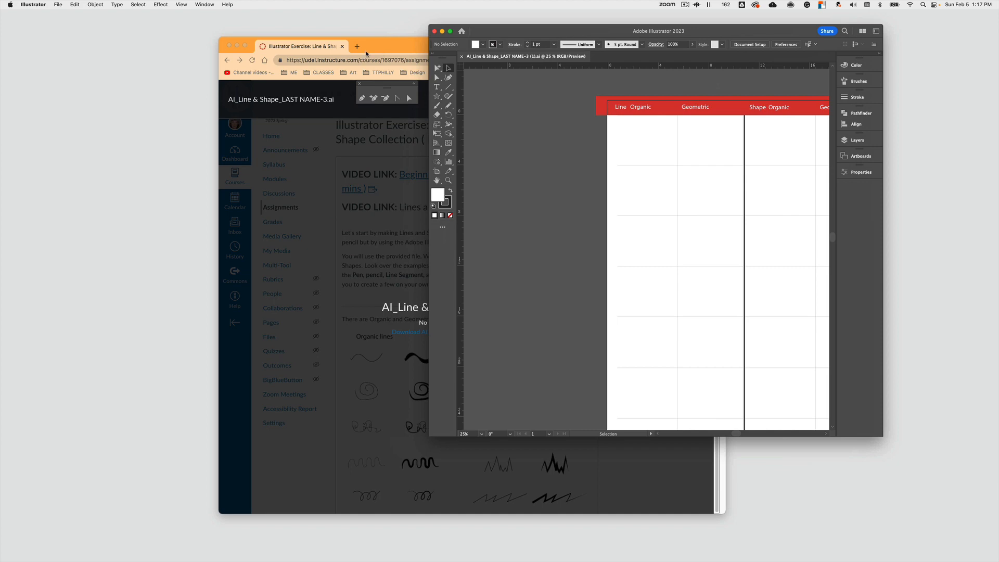
# - Close the file preview in Chrome and arrange the narrowed browser window, showing the line examples, beside the Illustrator window
pyautogui.moveTo(382, 45); pyautogui.dragTo(190, 28)
pyautogui.click(489, 83)
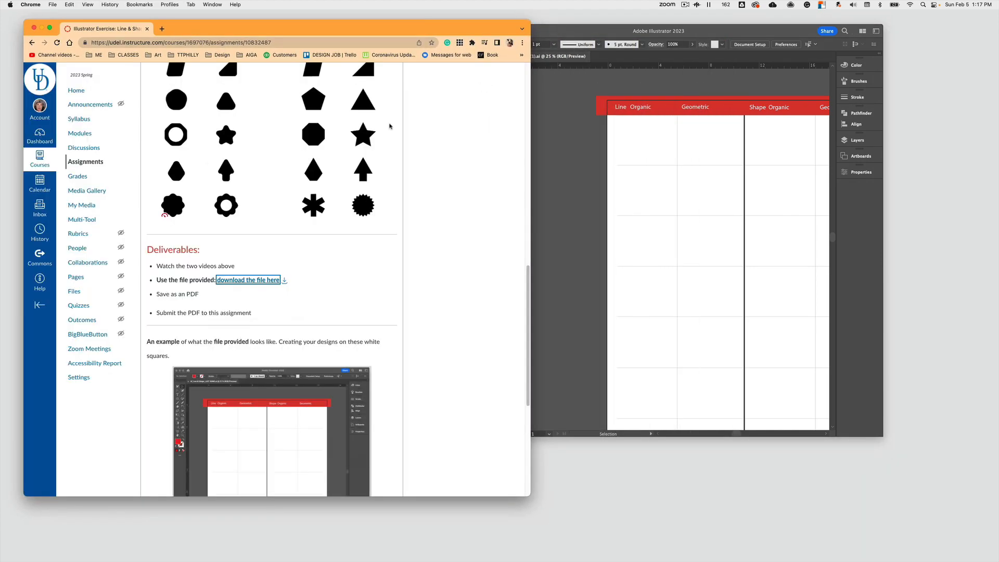
pyautogui.scroll(10, 306, 298)
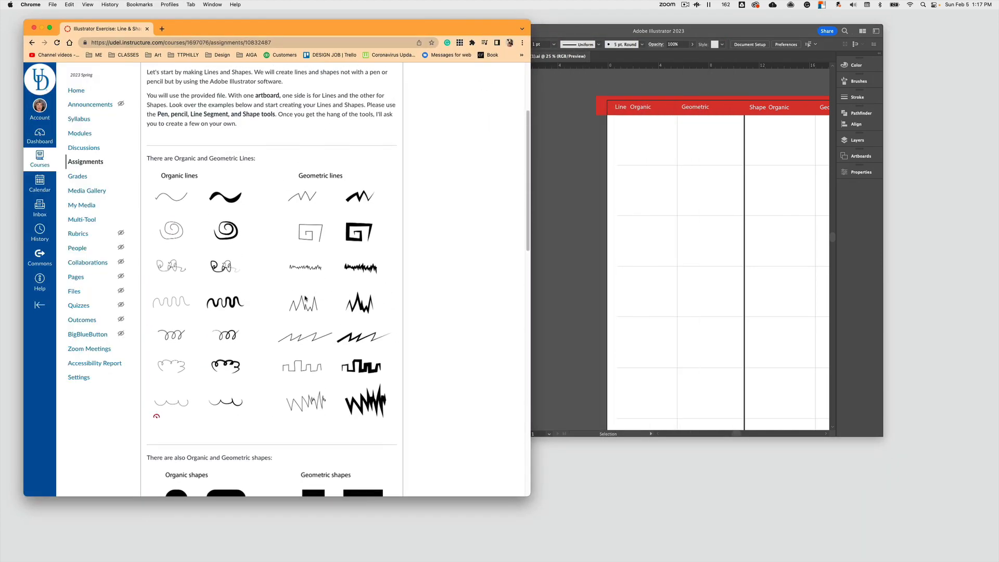
pyautogui.moveTo(529, 494); pyautogui.dragTo(464, 480)
pyautogui.click(497, 295)
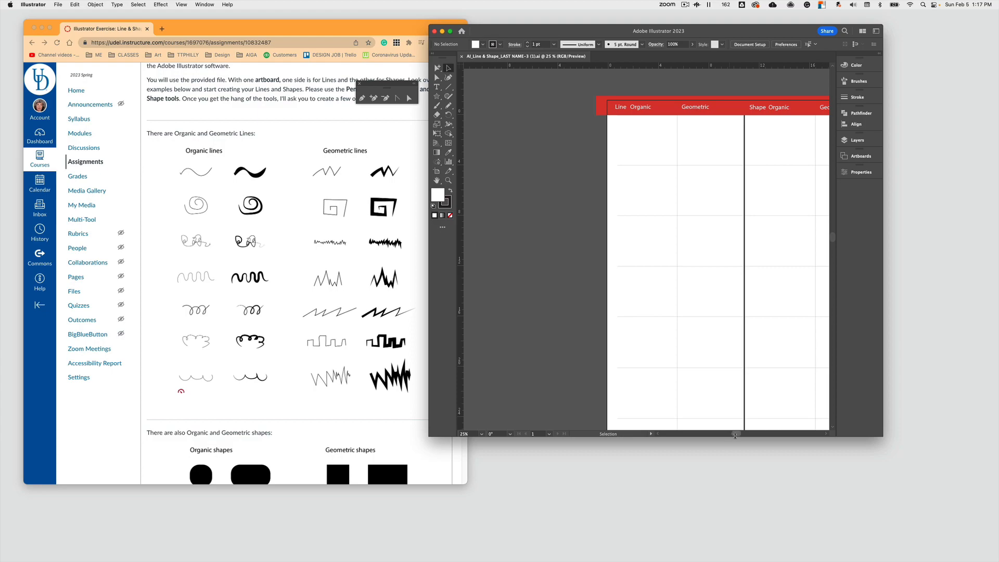
pyautogui.moveTo(735, 435)
pyautogui.mouseDown()
pyautogui.moveTo(770, 436)
pyautogui.moveTo(750, 435)
pyautogui.mouseUp()
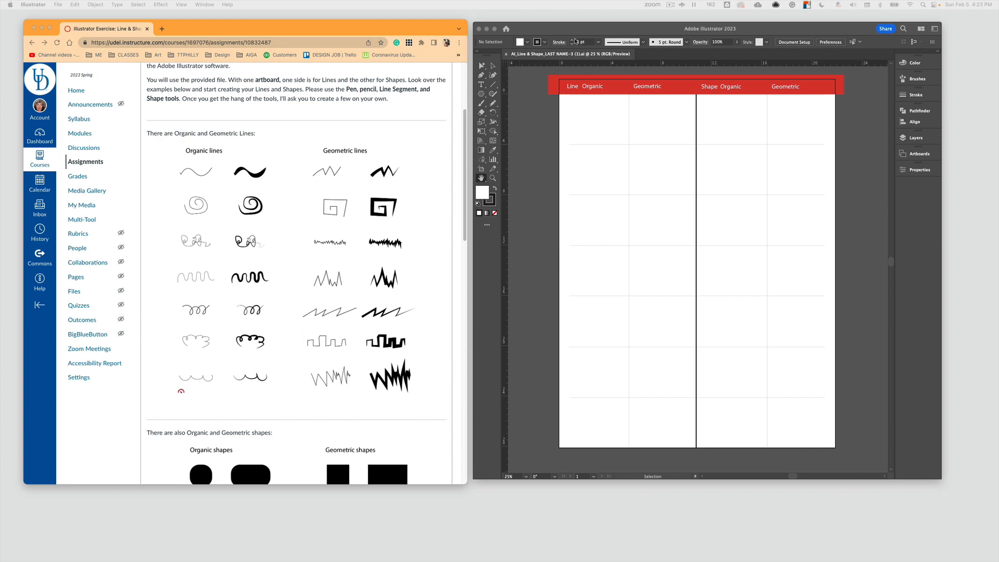
# - Check that the Control bar is enabled and look at the document's Properties settings
pyautogui.click(205, 5)
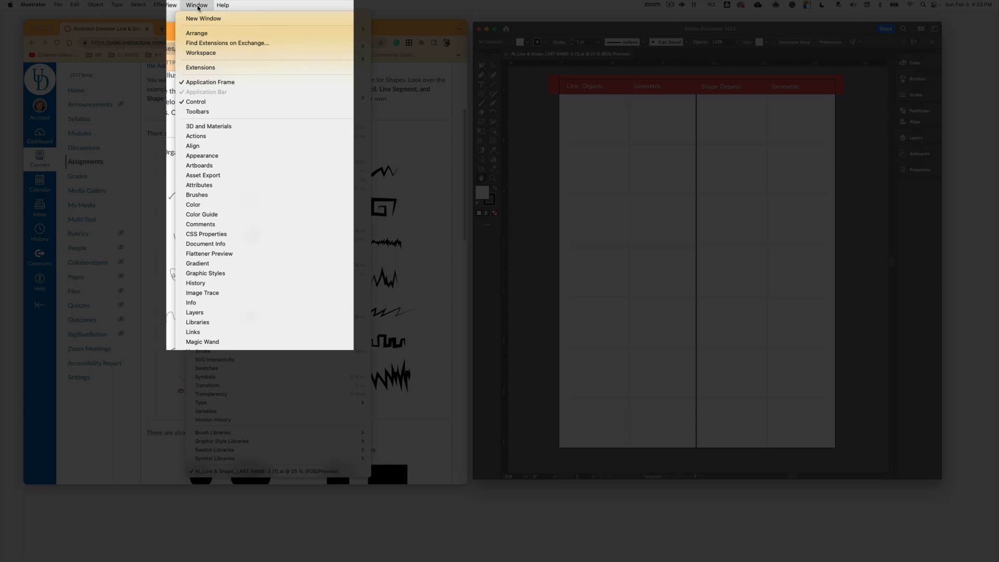
pyautogui.click(200, 104)
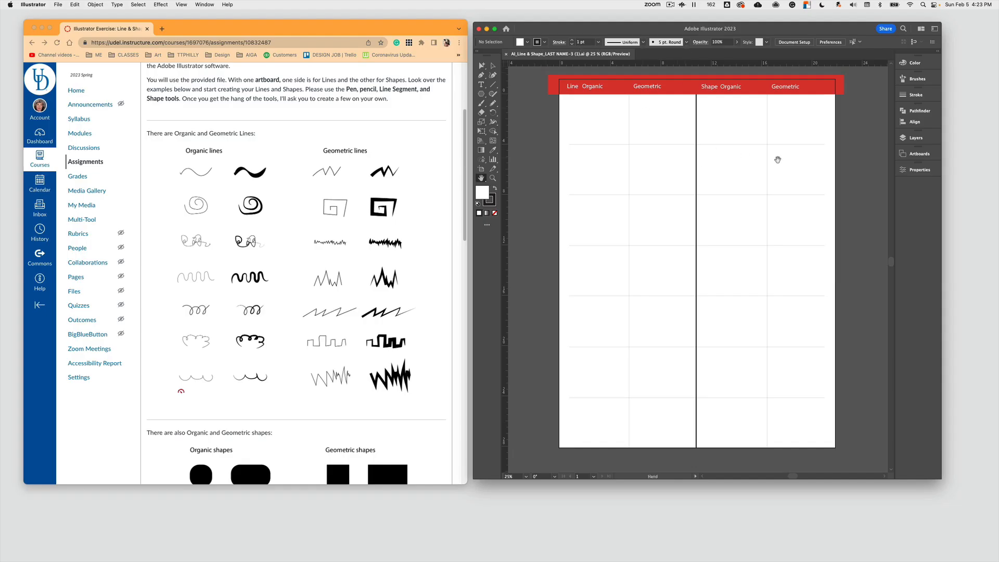
pyautogui.click(916, 170)
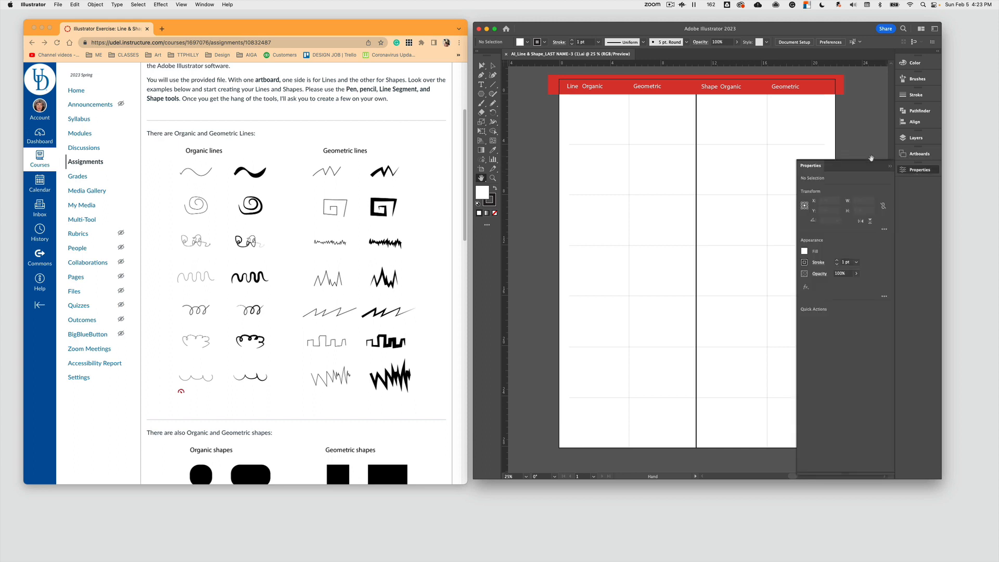
pyautogui.click(900, 170)
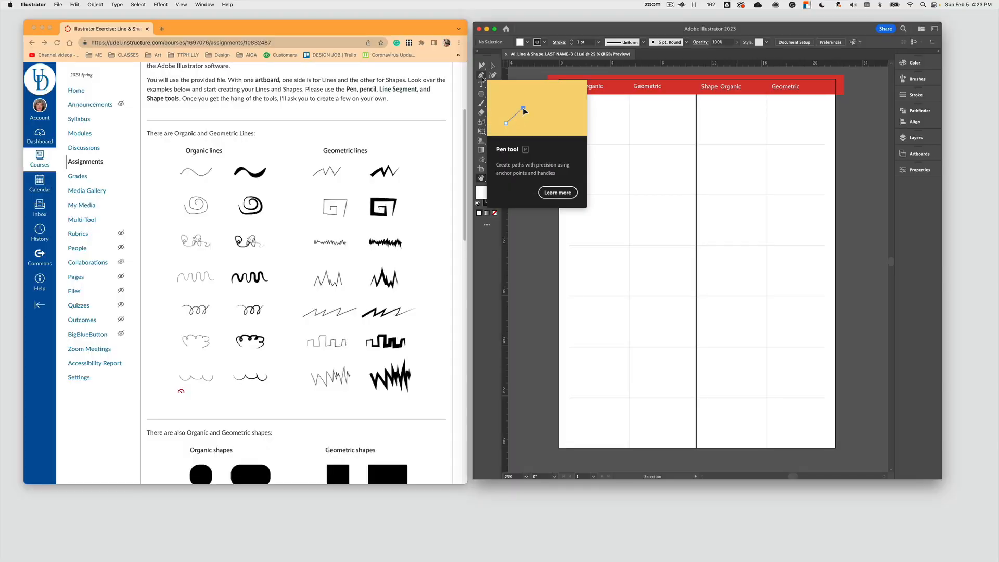
# - Detach the Pen tool group as a floating panel and place it near the artboard's upper edge
pyautogui.click(481, 77)
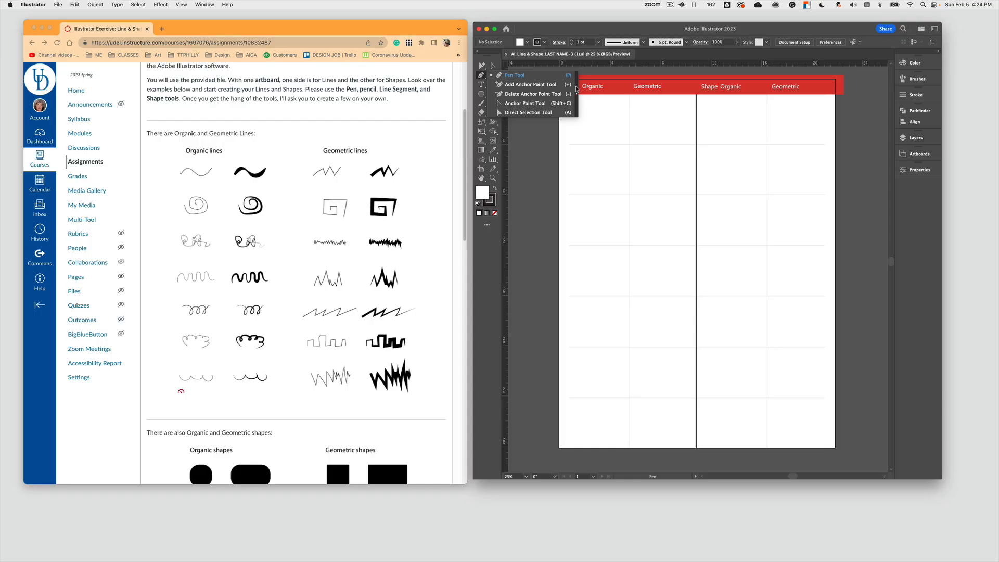
pyautogui.click(577, 97)
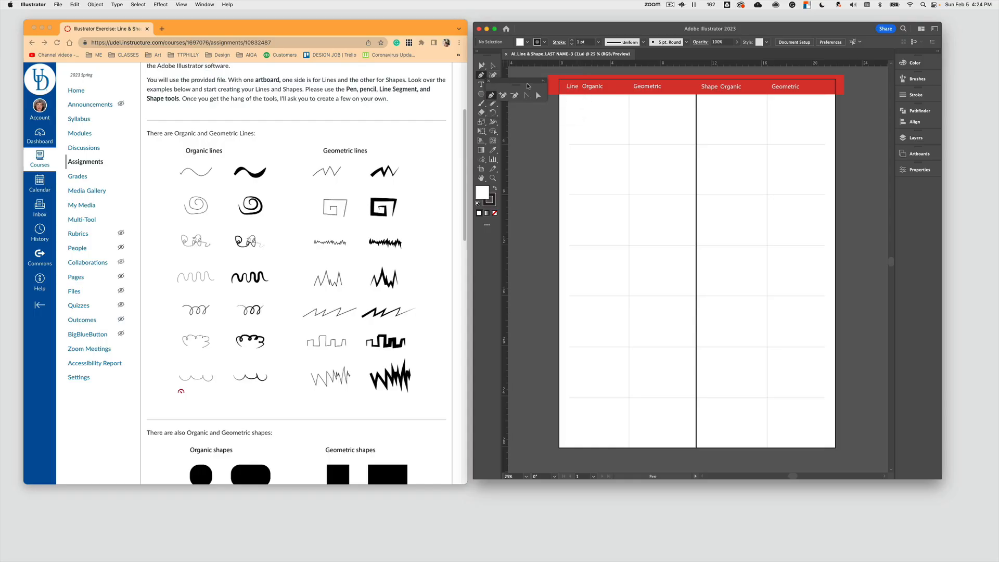
pyautogui.moveTo(528, 82); pyautogui.dragTo(559, 107)
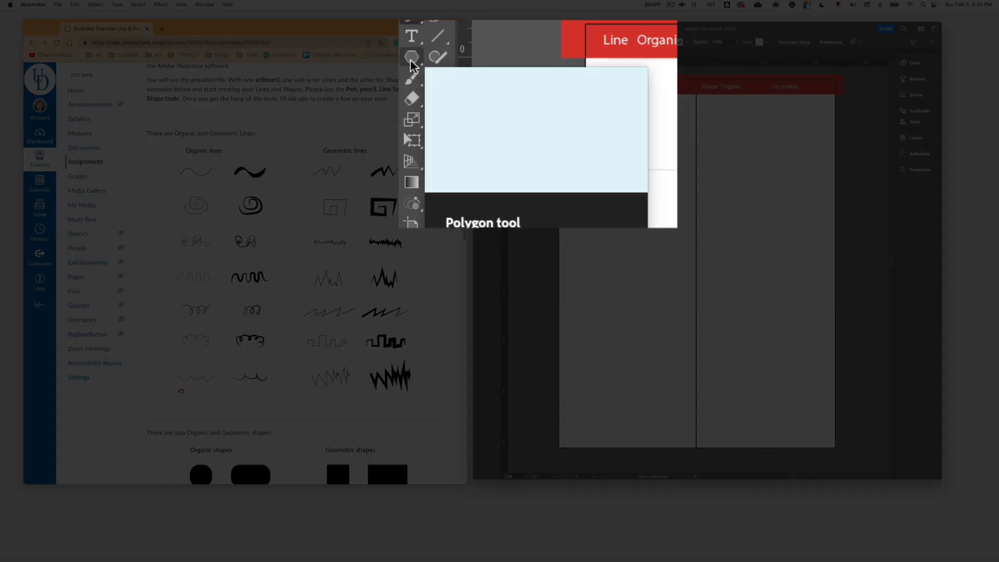
# - Detach the shape tool group containing the Polygon tool and place it just below the floating pen tools
pyautogui.click(411, 60)
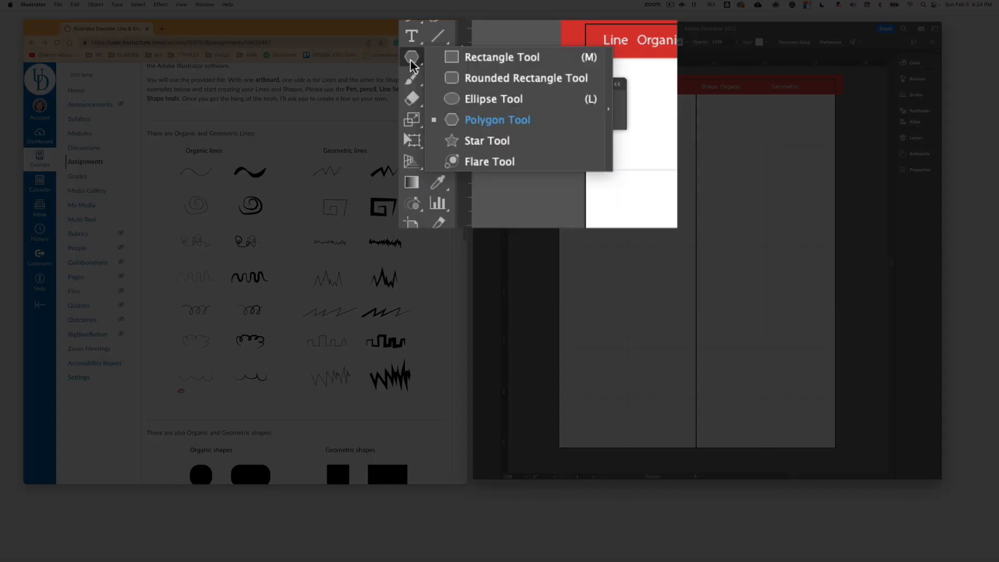
pyautogui.click(608, 110)
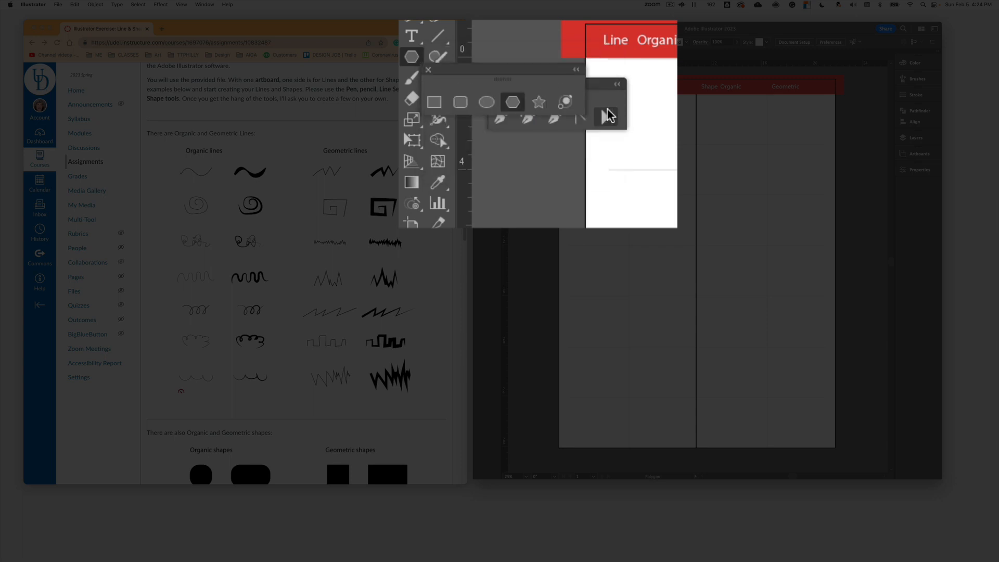
pyautogui.moveTo(509, 78); pyautogui.dragTo(573, 158)
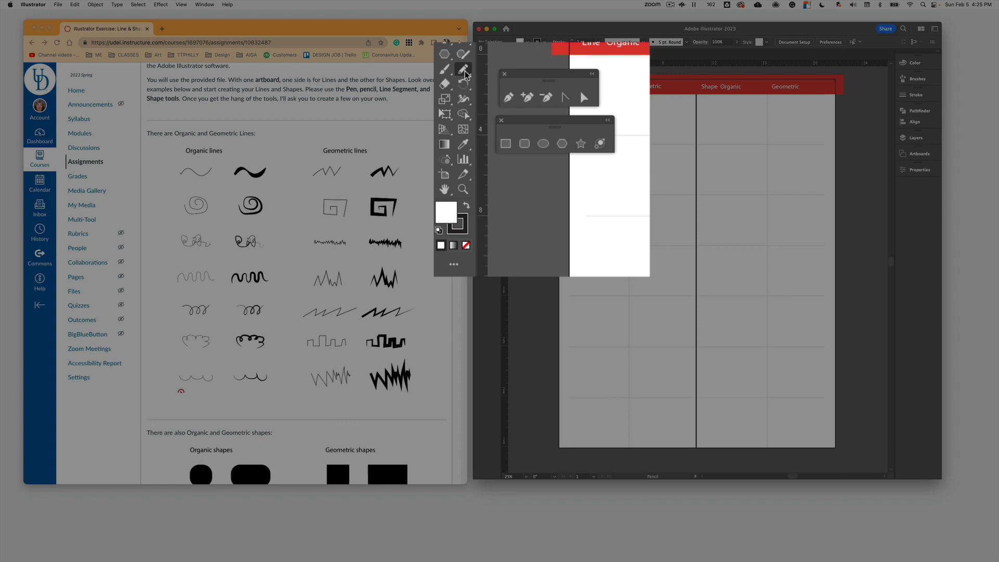
# - Magnify the artboard to 50% with the first rows of the Line Organic and Geometric columns in view
pyautogui.click(493, 104)
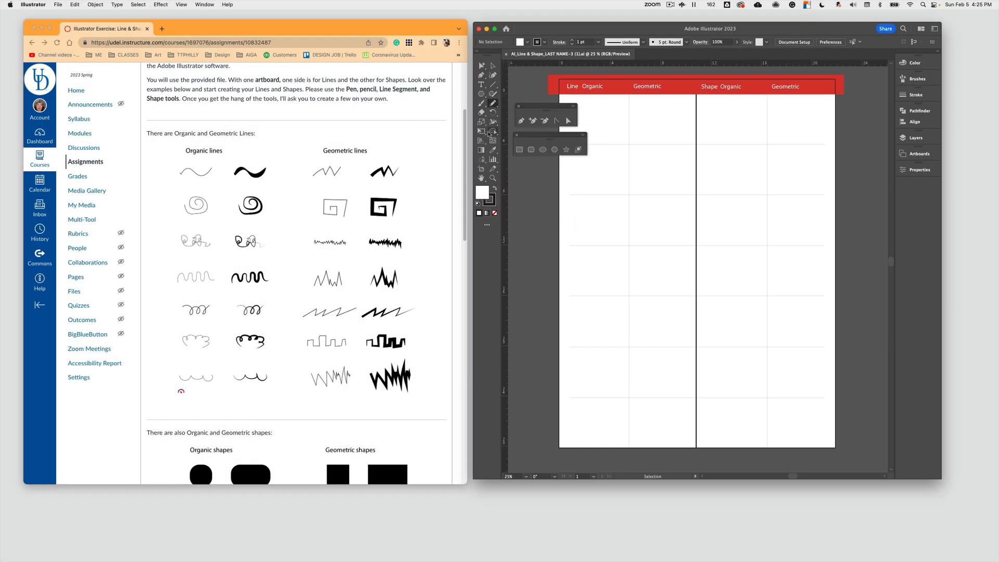
pyautogui.click(481, 179)
pyautogui.moveTo(641, 151); pyautogui.dragTo(684, 149)
pyautogui.moveTo(662, 223); pyautogui.dragTo(653, 156)
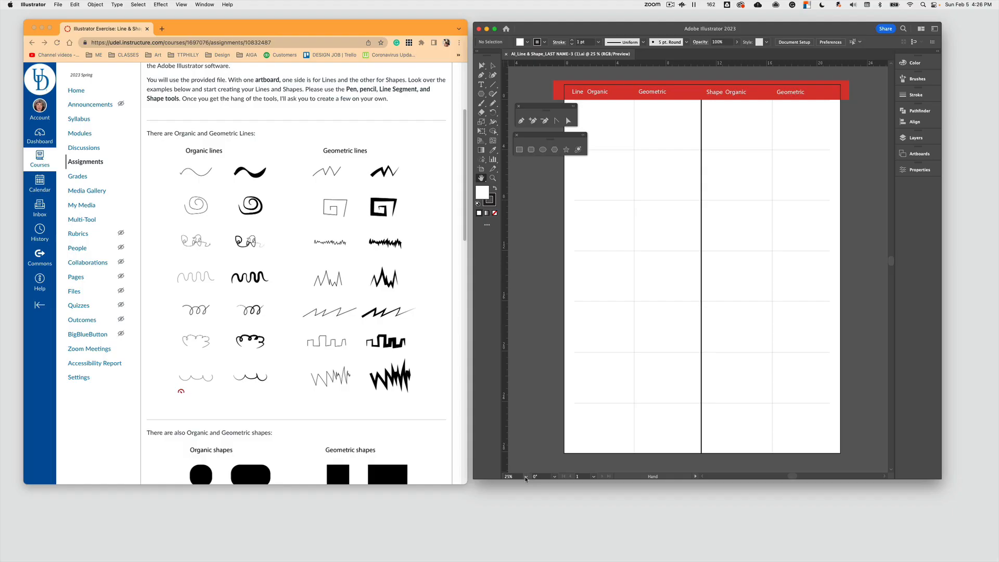
pyautogui.click(526, 477)
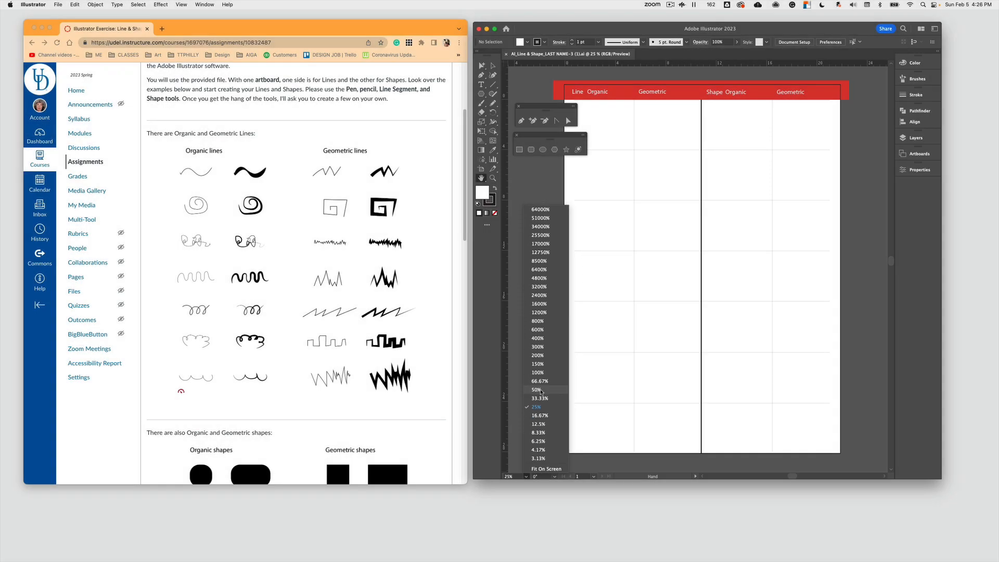
pyautogui.click(540, 389)
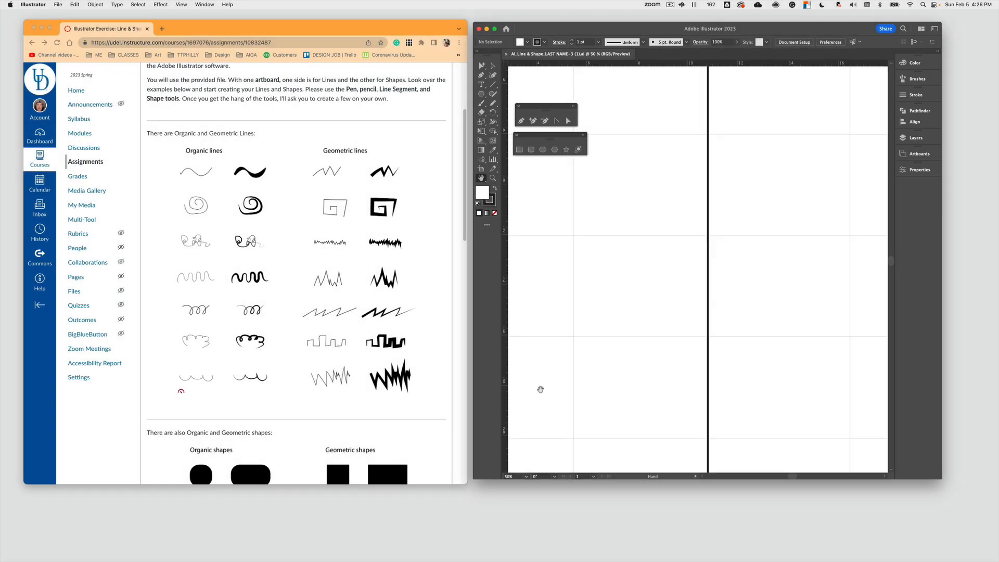
pyautogui.moveTo(555, 244); pyautogui.dragTo(622, 402)
pyautogui.moveTo(551, 218); pyautogui.dragTo(583, 226)
# - Move the floating pen and shape tool panels clear of the two line columns, over the Shape Organic column
pyautogui.moveTo(551, 106); pyautogui.dragTo(856, 78)
pyautogui.moveTo(539, 139); pyautogui.dragTo(843, 117)
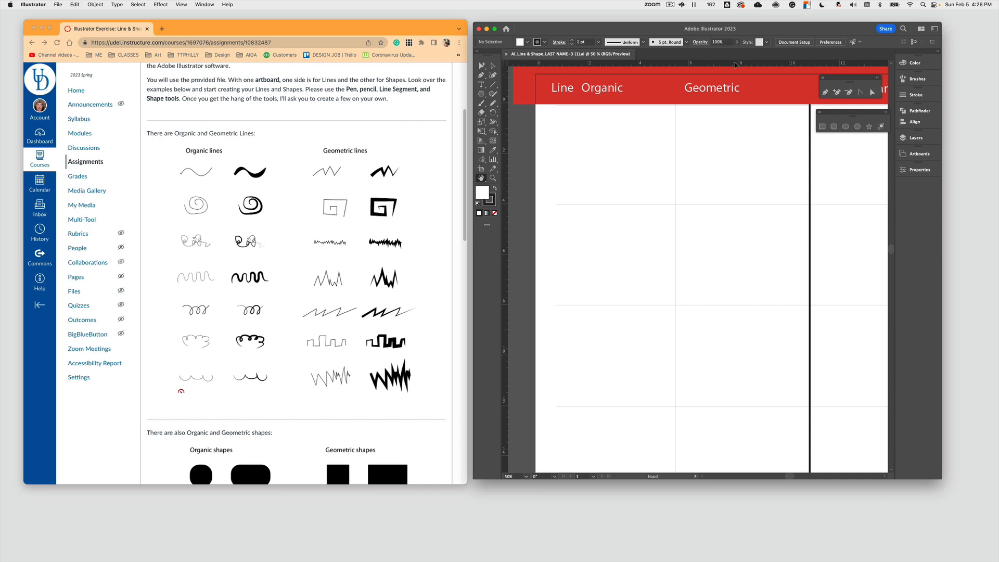
pyautogui.moveTo(662, 94); pyautogui.dragTo(641, 92)
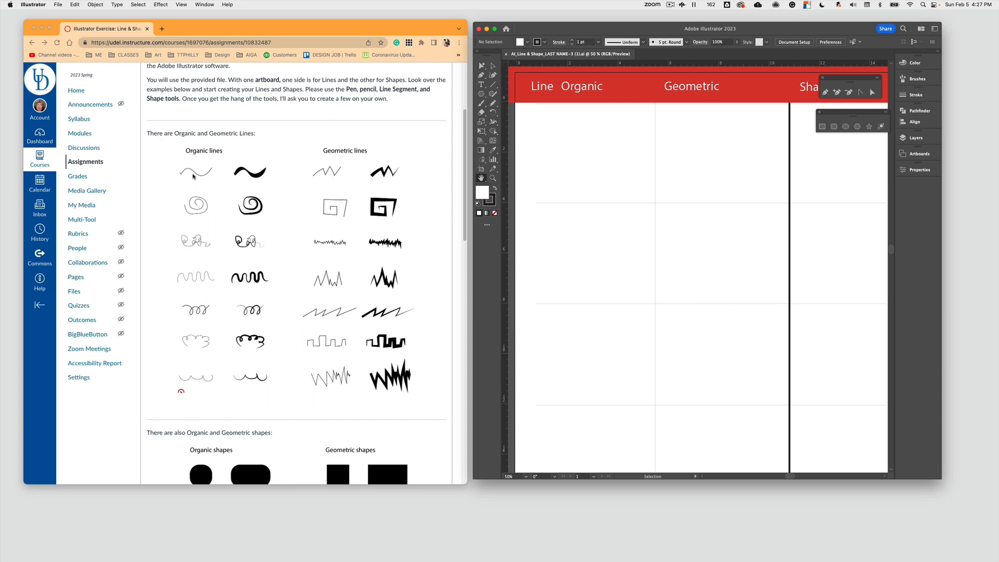
# - Draw a thin wavy line with the Pencil tool in the first Line Organic cell, copying the first organic example
pyautogui.click(492, 103)
pyautogui.moveTo(530, 151)
pyautogui.mouseDown()
pyautogui.moveTo(544, 137)
pyautogui.moveTo(590, 154)
pyautogui.moveTo(612, 139)
pyautogui.mouseUp()
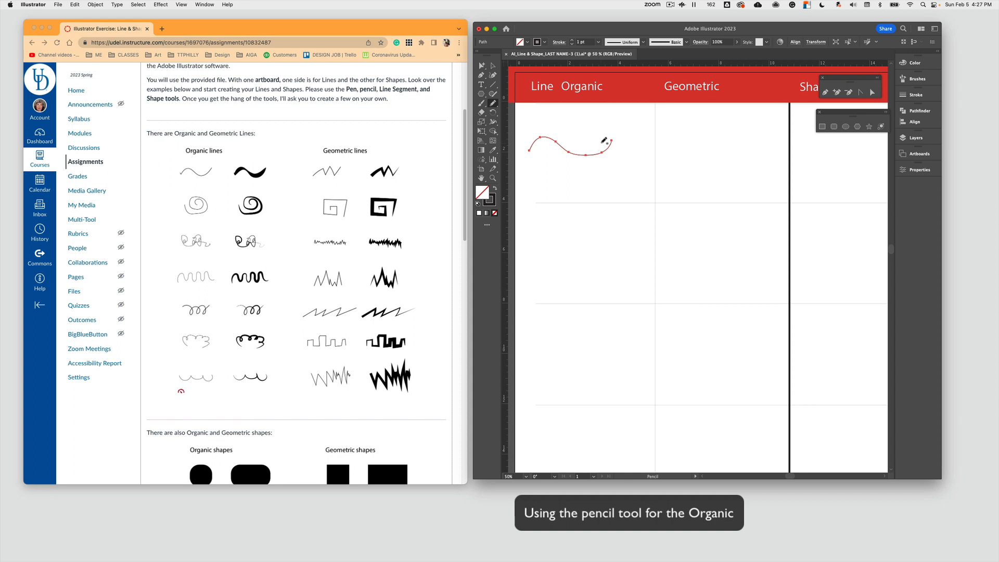
pyautogui.click(492, 67)
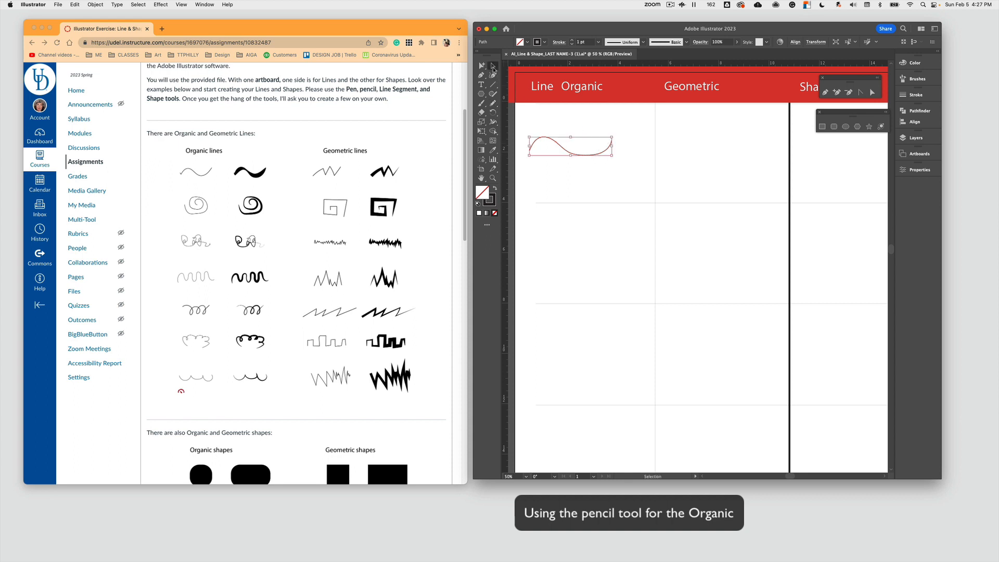
# - Select the wavy line in the first Line Organic cell and set its stroke to none
pyautogui.click(545, 120)
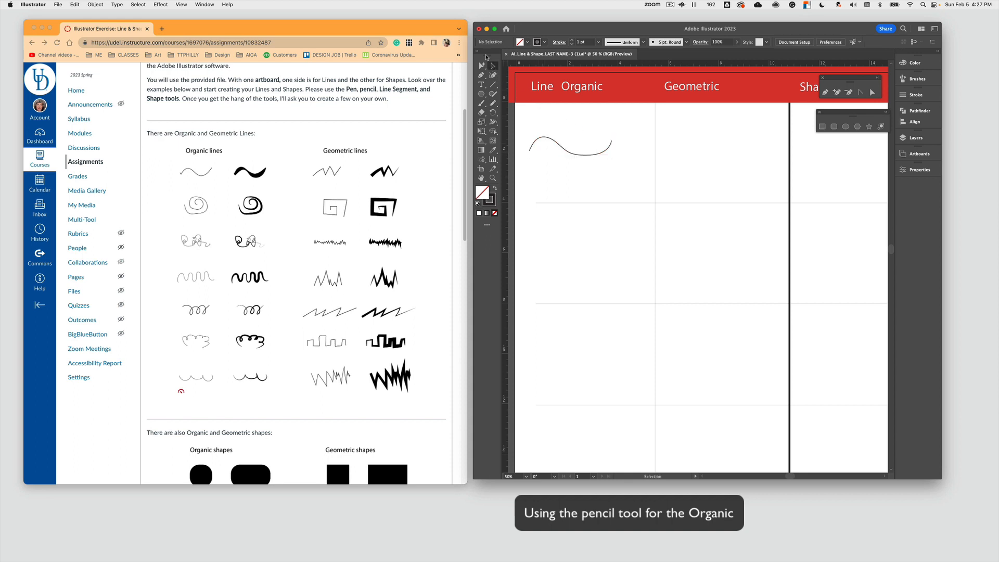
pyautogui.click(587, 156)
pyautogui.click(494, 206)
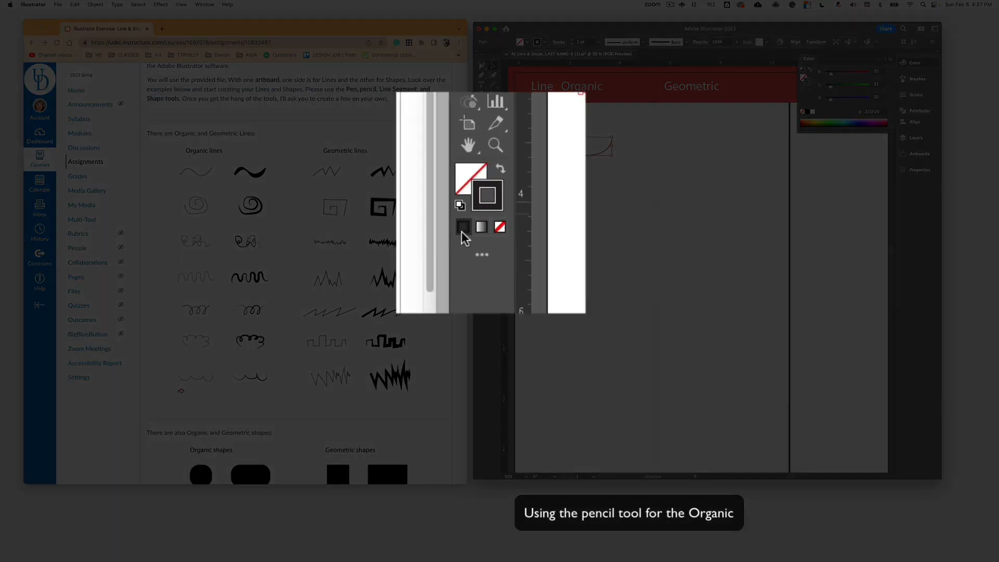
pyautogui.click(500, 227)
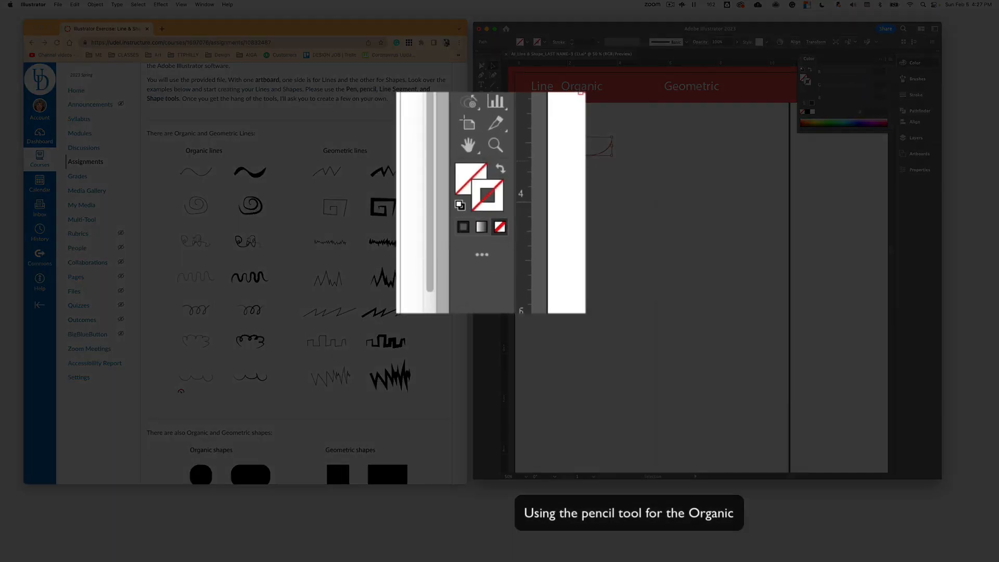
# - Undo the deletion of the wavy line and give it a solid black stroke again
pyautogui.press('Delete')
pyautogui.press('super+z')
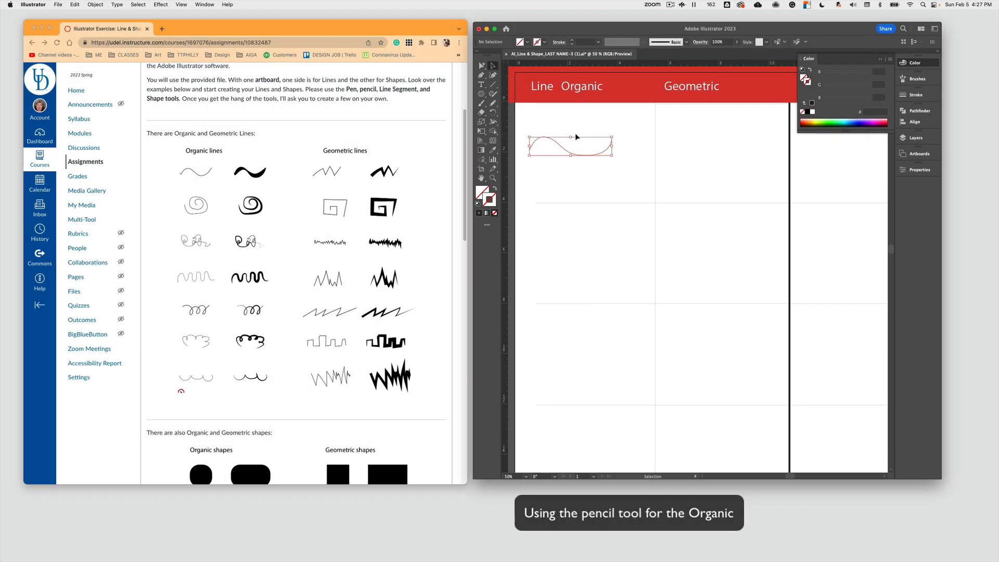
pyautogui.click(479, 213)
pyautogui.click(579, 157)
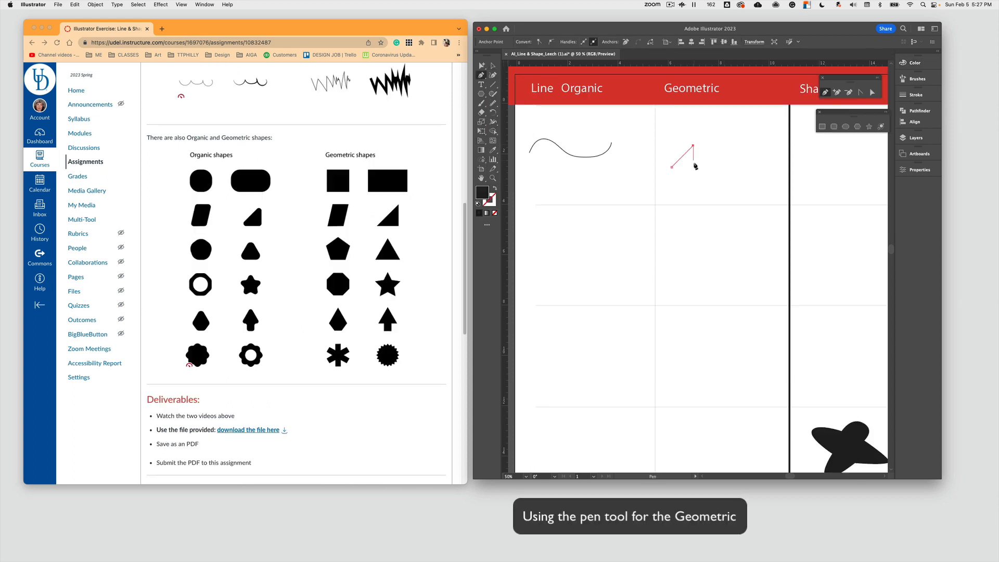
# - Draw a jagged zigzag with several peaks in the first Line Geometric cell using the Pen tool, ending it as an open path
pyautogui.click(693, 167)
pyautogui.click(707, 127)
pyautogui.click(708, 171)
pyautogui.click(716, 134)
pyautogui.click(722, 160)
pyautogui.click(727, 129)
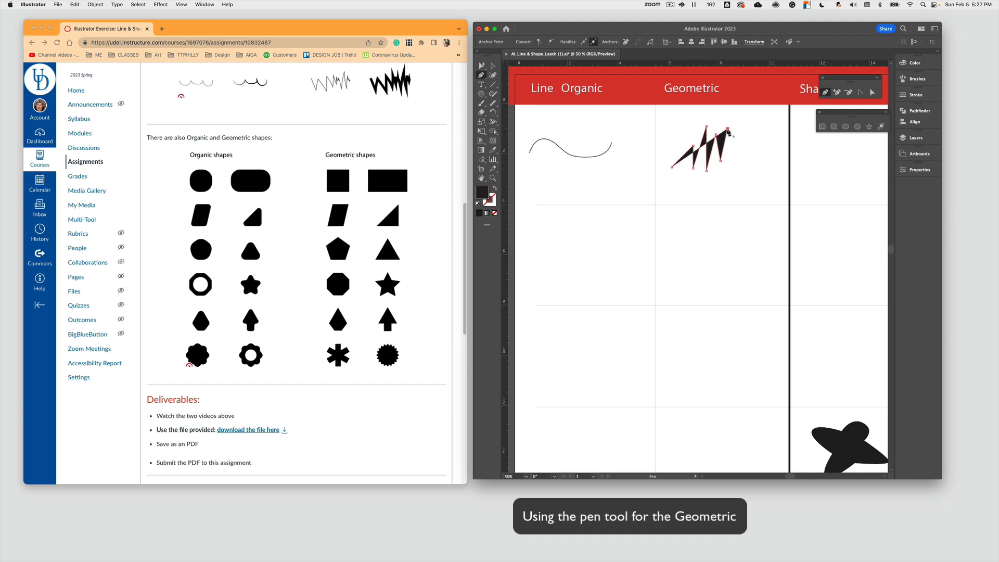
pyautogui.click(735, 160)
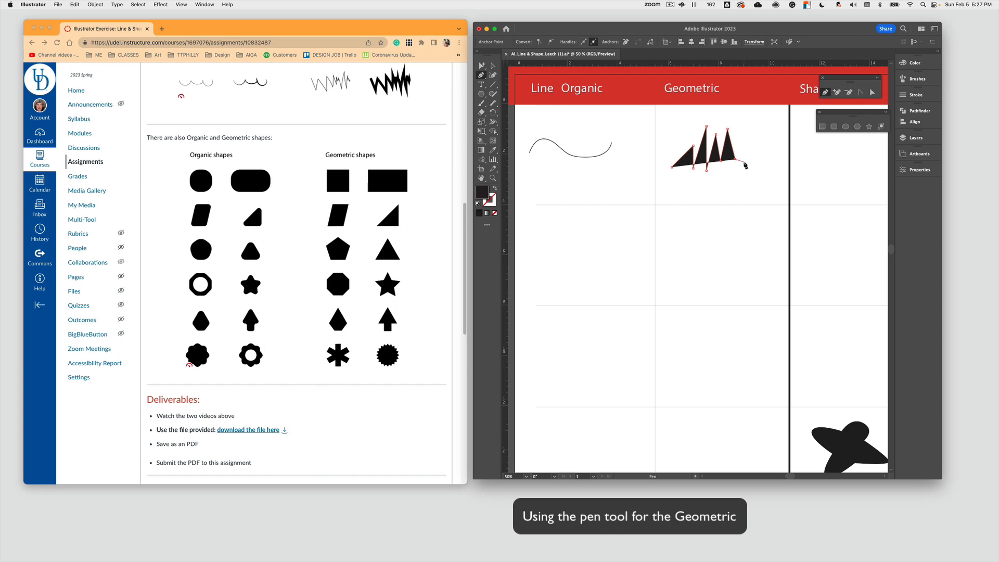
pyautogui.press('Escape')
pyautogui.press('a')
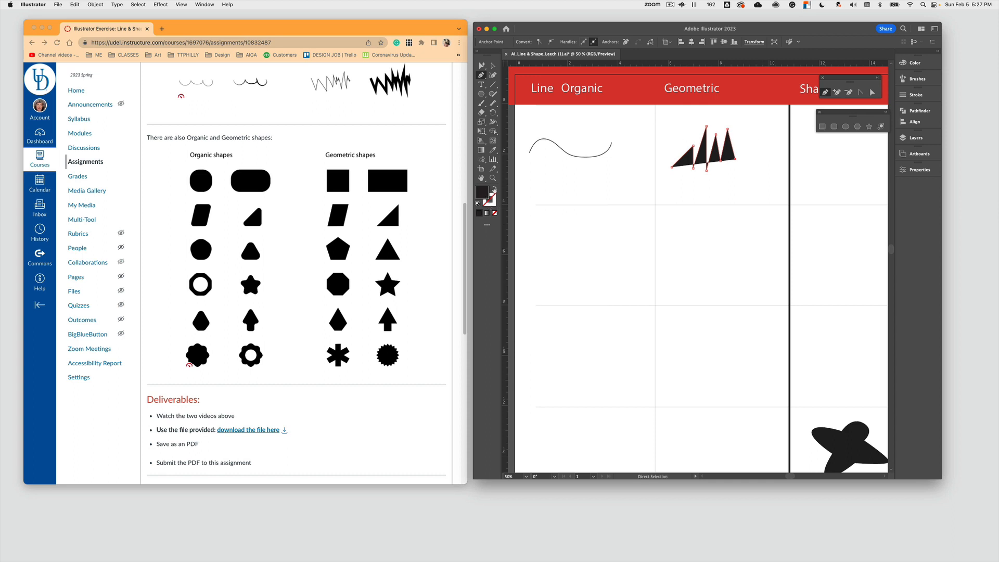
# - Swap the zigzag's fill and stroke to give it a black stroke and no fill
pyautogui.click(495, 189)
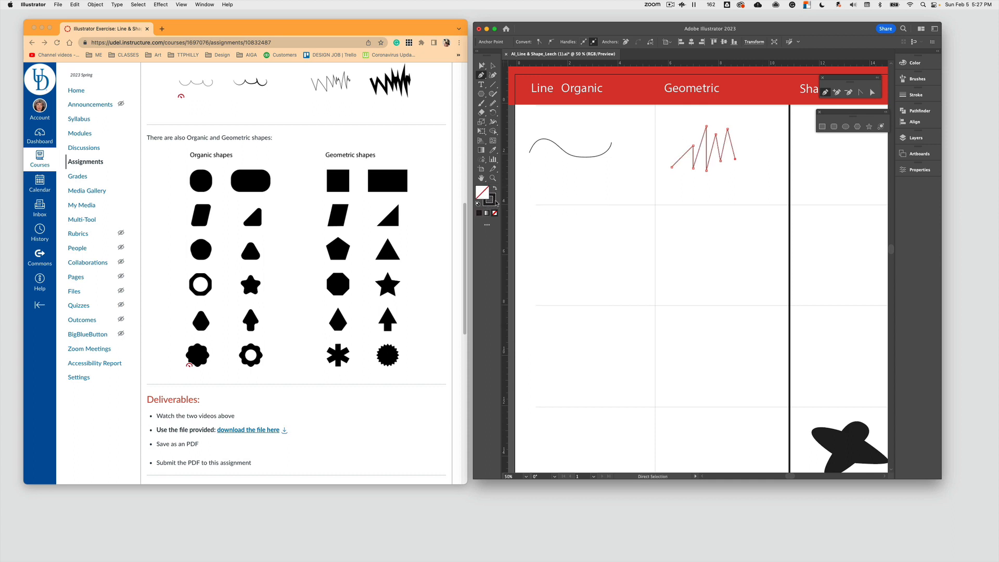
pyautogui.click(495, 189)
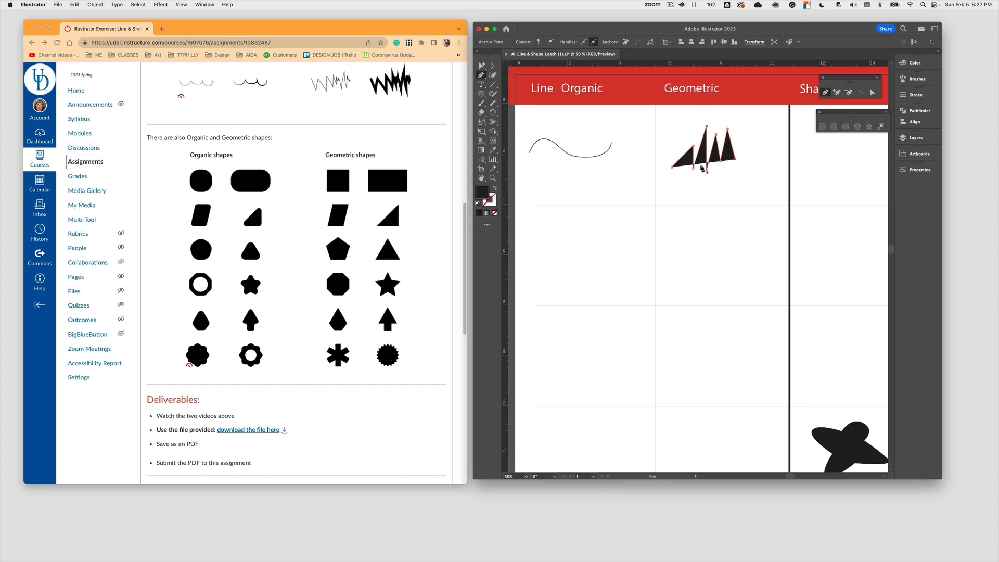
pyautogui.click(495, 190)
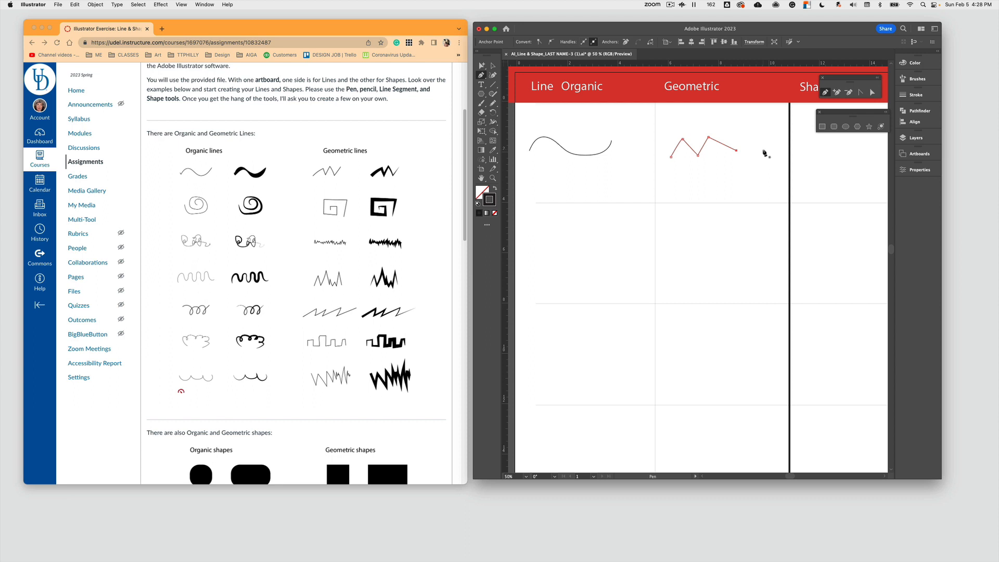
# - Draw a closed four-sided shape with the Pen tool in the second Line Geometric cell
pyautogui.keyDown('super'); pyautogui.click(695, 258); pyautogui.keyUp('super')
pyautogui.click(696, 257)
pyautogui.click(713, 234)
pyautogui.click(742, 256)
pyautogui.click(722, 275)
pyautogui.click(695, 256)
# - Undo the closed four-sided shape in the second Line Geometric cell
pyautogui.press('super+z')
pyautogui.press('super+z')
pyautogui.press('super+z')
pyautogui.press('super+z')
pyautogui.press('super+z')
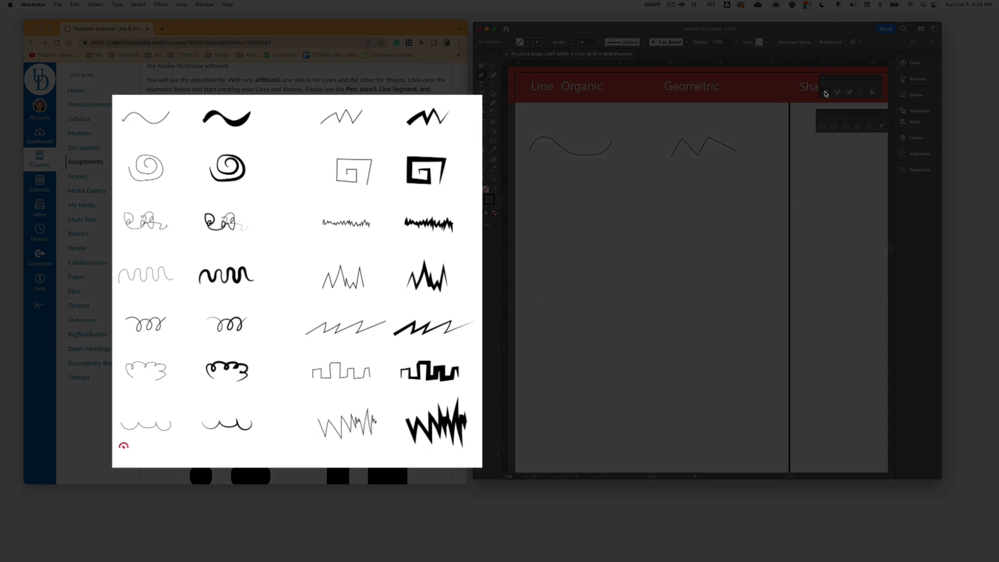
# - Set the stroke weight of the zigzag line in the first Line Geometric cell to 16 pt
pyautogui.click(482, 66)
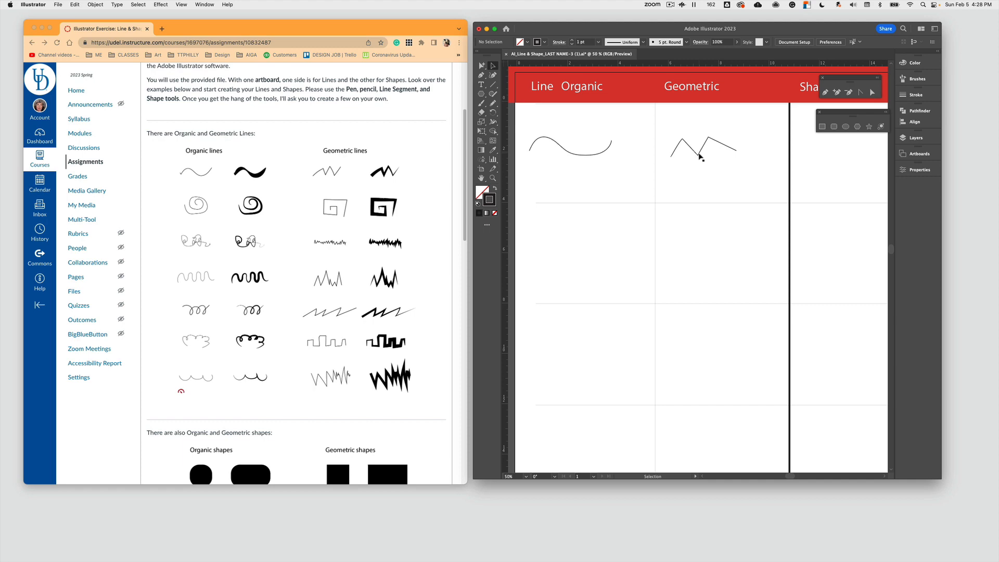
pyautogui.click(700, 156)
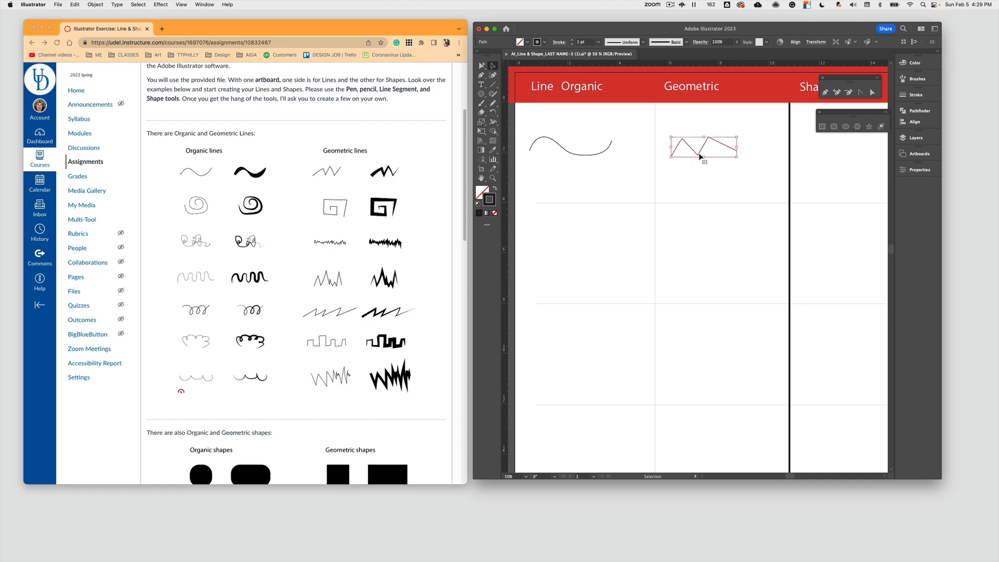
pyautogui.click(599, 42)
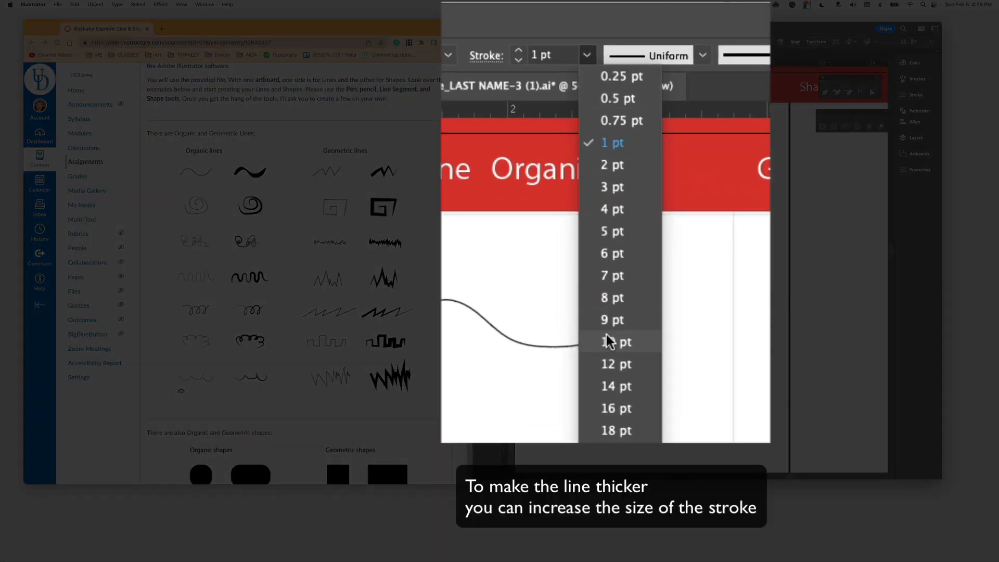
pyautogui.click(605, 152)
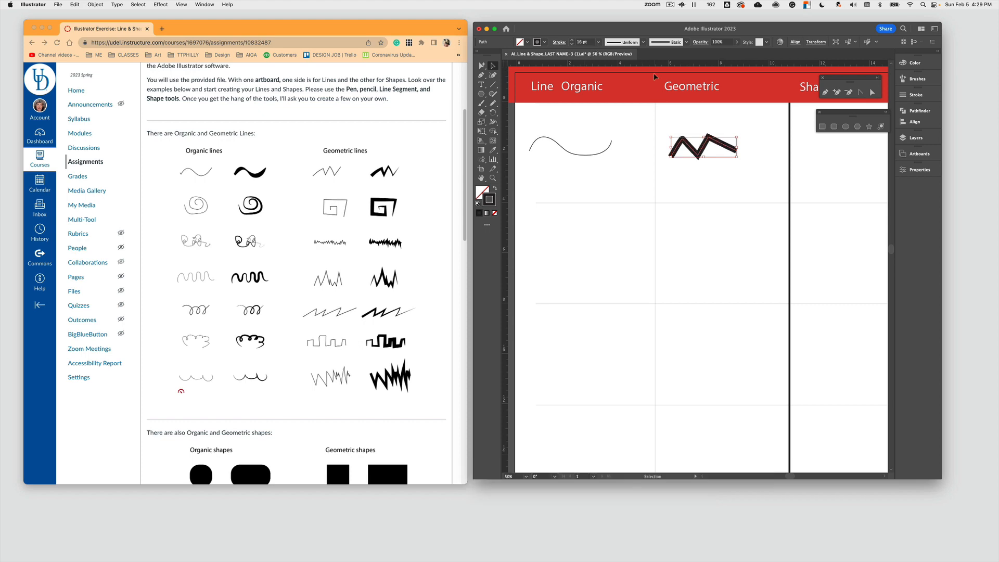
# - Try Width Profile 5 on the zigzag line's stroke and switch it to another variable width profile
pyautogui.click(643, 42)
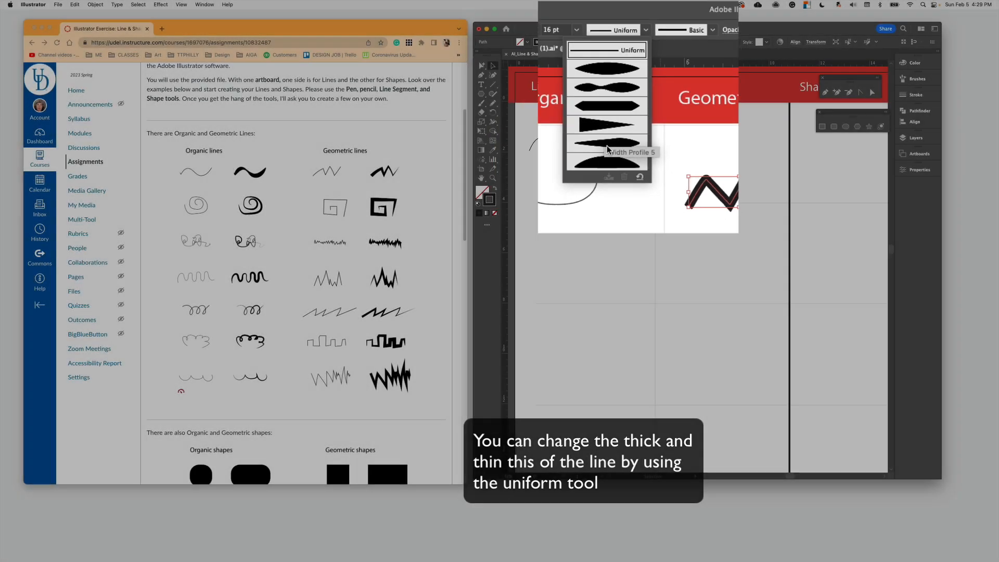
pyautogui.click(607, 145)
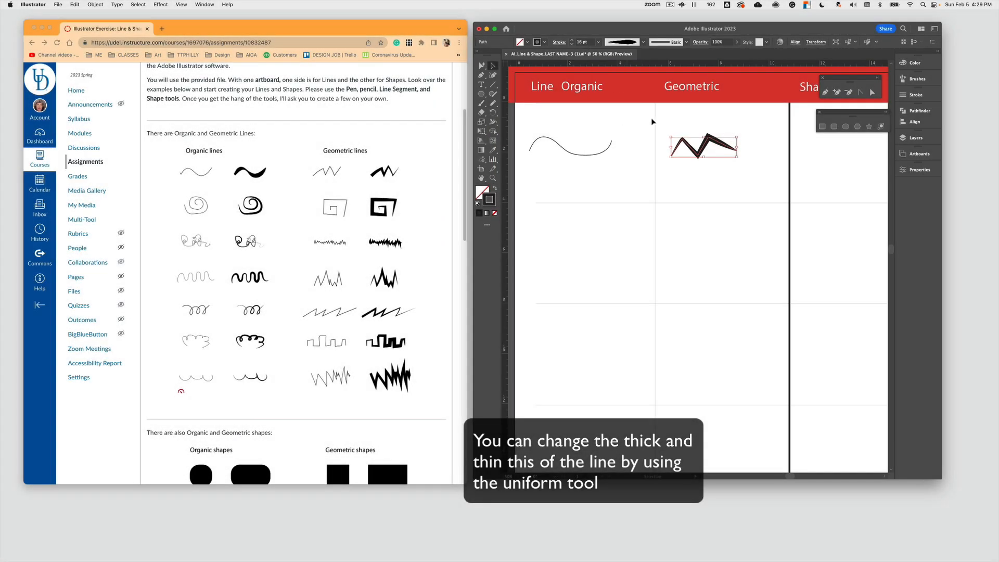
pyautogui.click(738, 186)
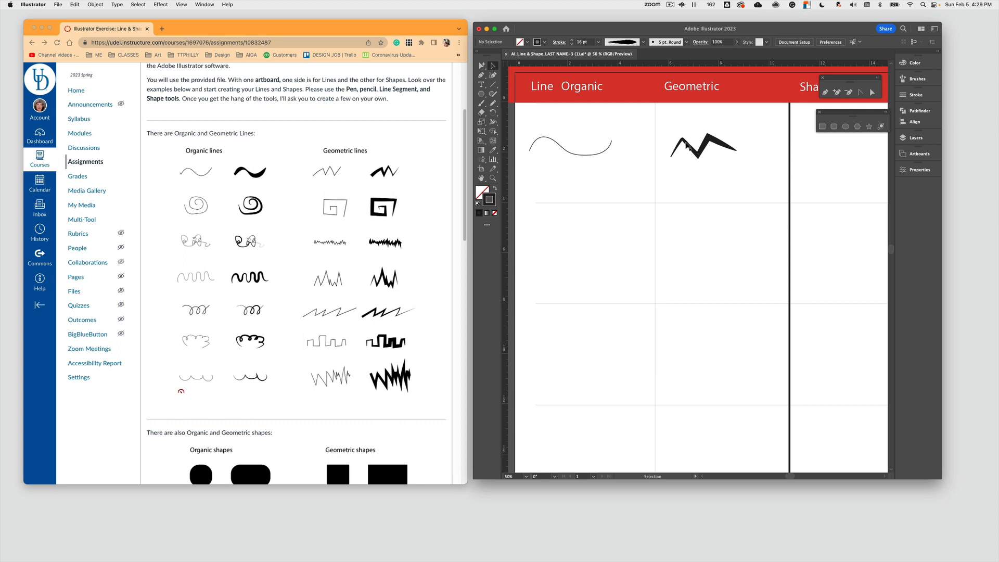
pyautogui.click(643, 42)
pyautogui.click(721, 143)
pyautogui.click(720, 141)
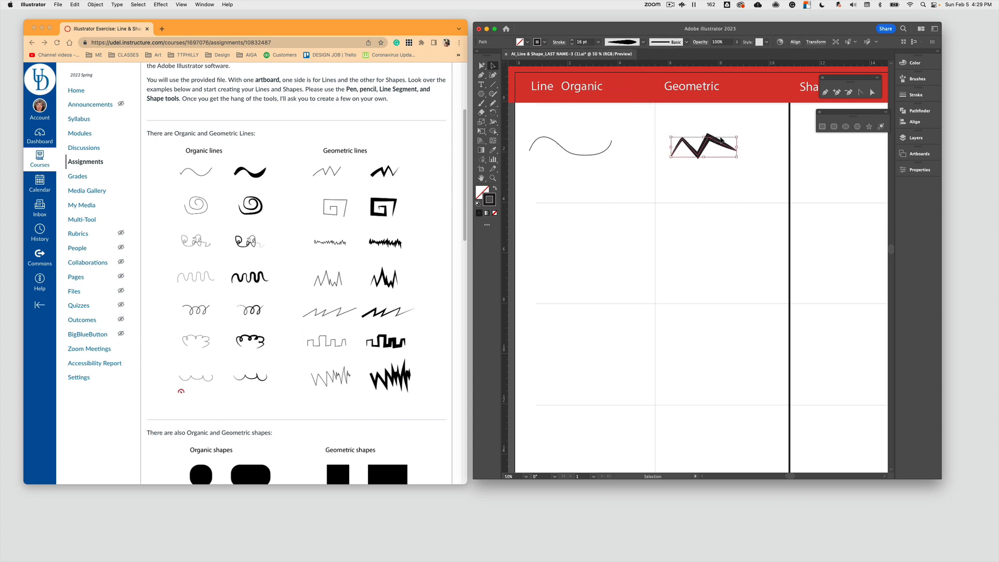
pyautogui.click(643, 42)
pyautogui.click(626, 70)
pyautogui.click(692, 182)
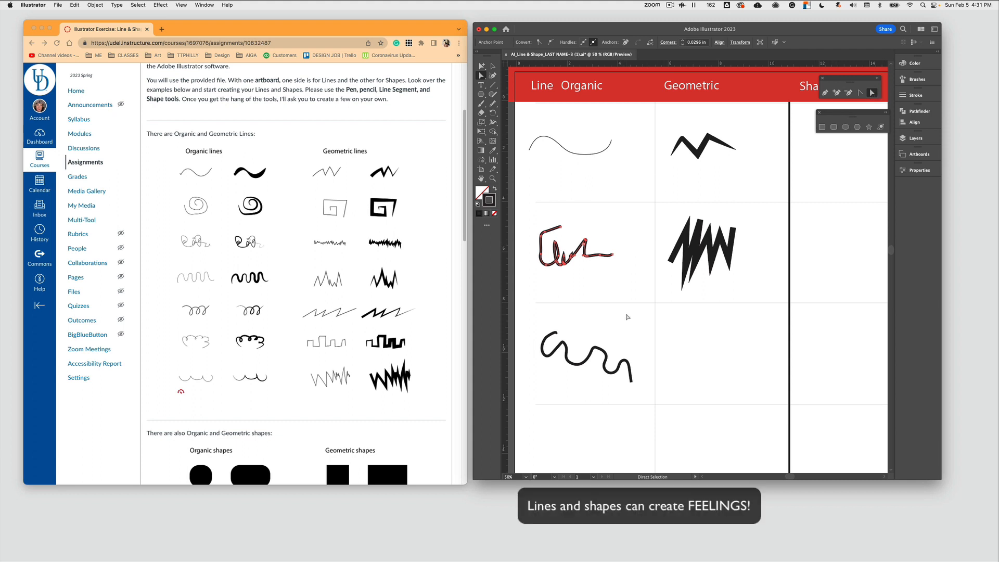
# - Draw a trial square with the Rectangle tool in the first Shape Organic cell
pyautogui.press('v')
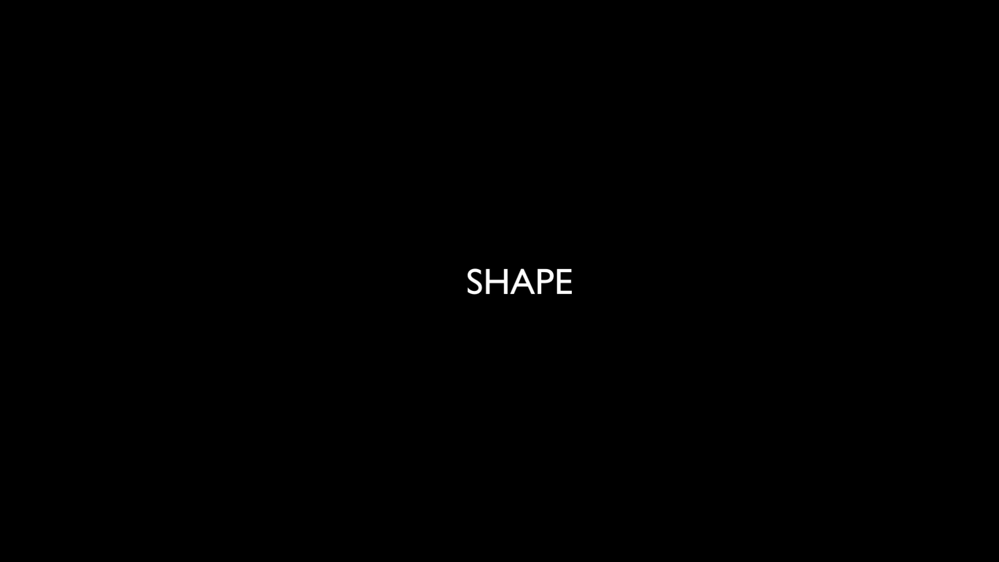
pyautogui.scroll(-3, 273, 323)
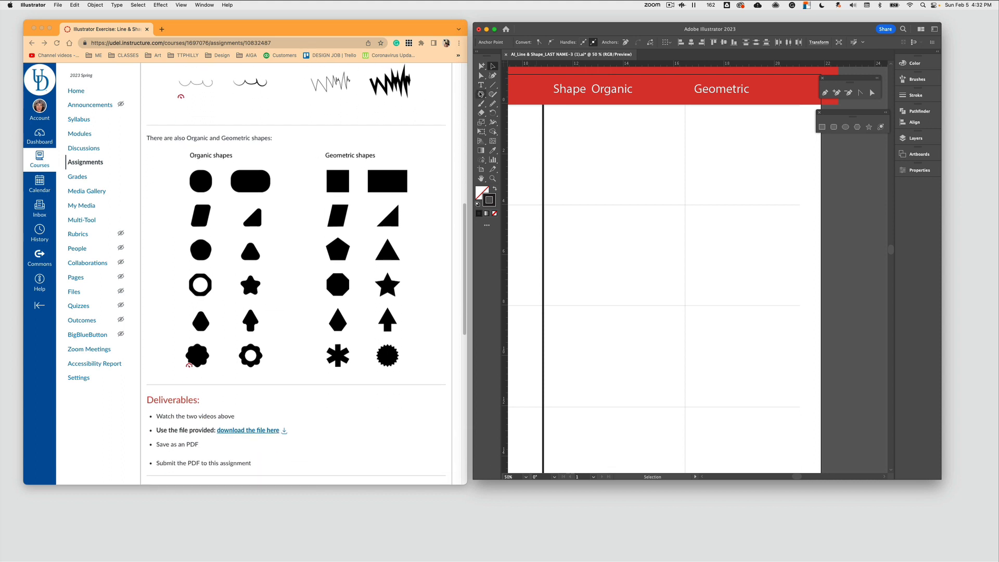
pyautogui.click(481, 94)
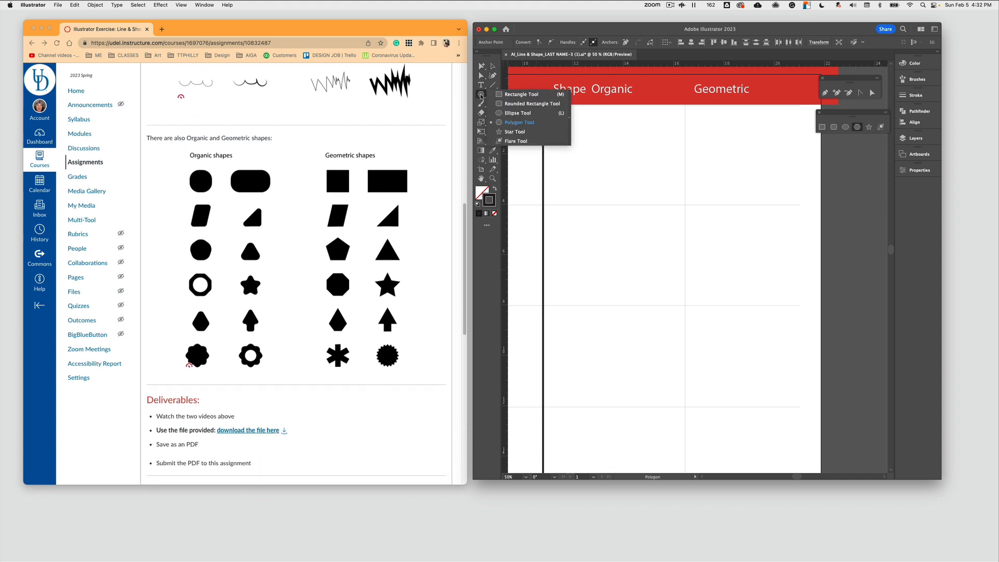
pyautogui.click(520, 94)
pyautogui.moveTo(581, 129); pyautogui.dragTo(626, 175)
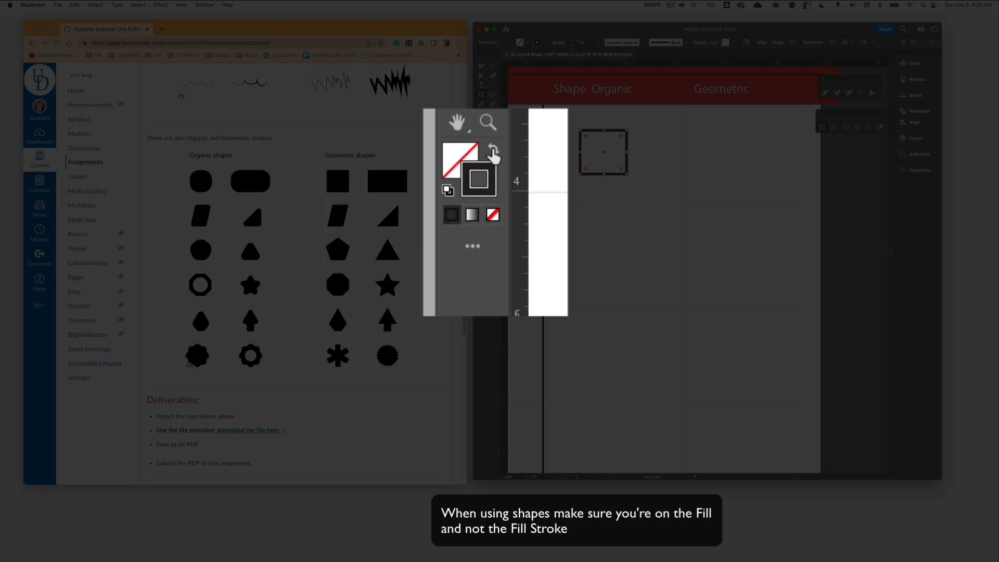
# - Swap fill and stroke to use a black fill with no stroke, and delete the trial square
pyautogui.click(493, 152)
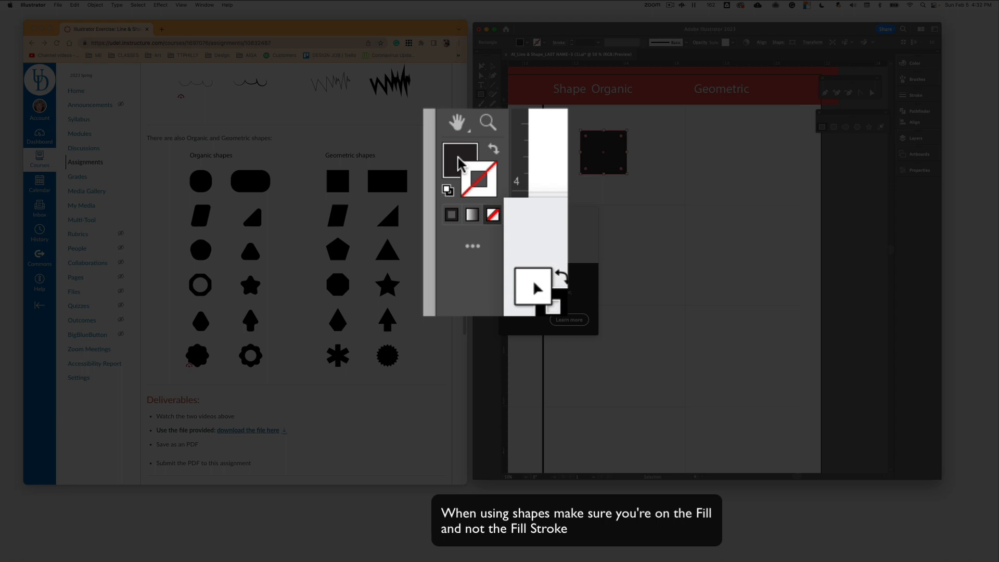
pyautogui.click(460, 163)
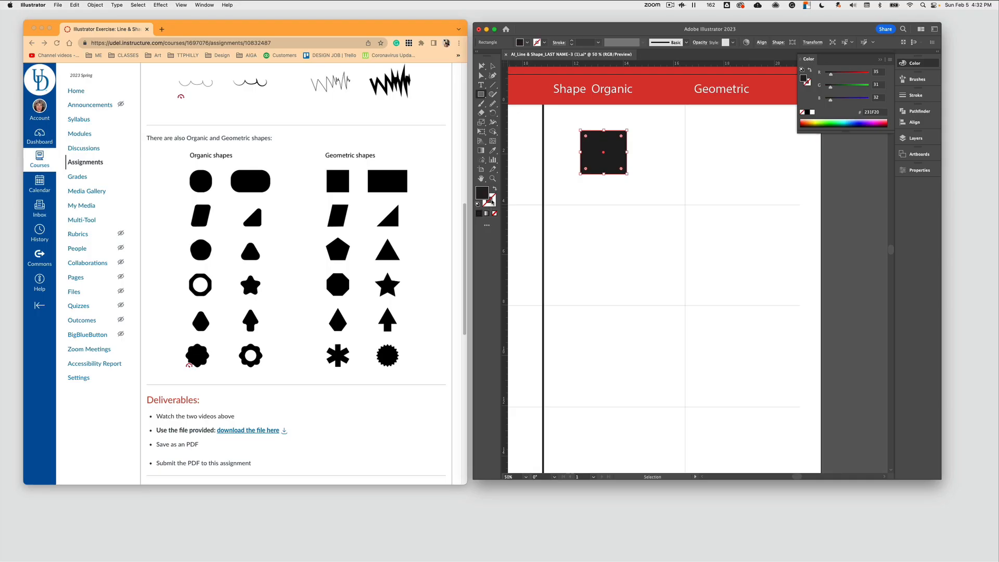
pyautogui.press('Delete')
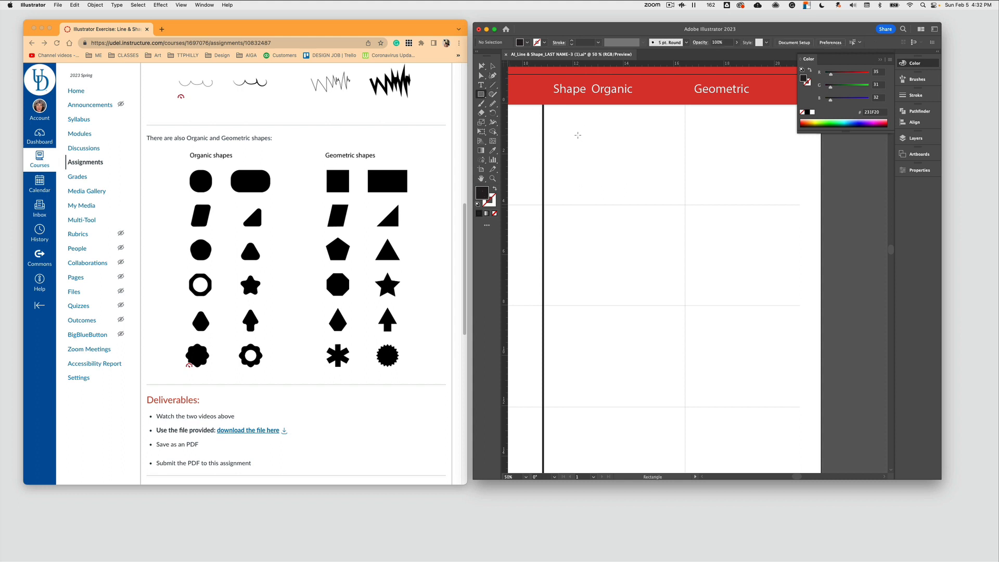
# - Draw a filled square in the first Shape Organic cell and a wide filled rectangle in the second using the Rectangle tool
pyautogui.click(481, 94)
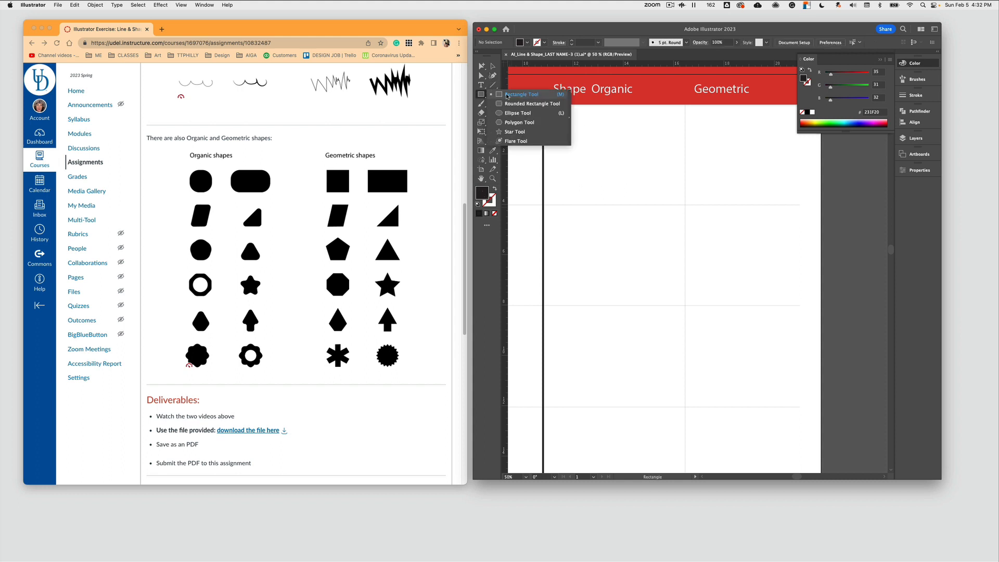
pyautogui.click(507, 95)
pyautogui.moveTo(587, 148); pyautogui.dragTo(619, 180)
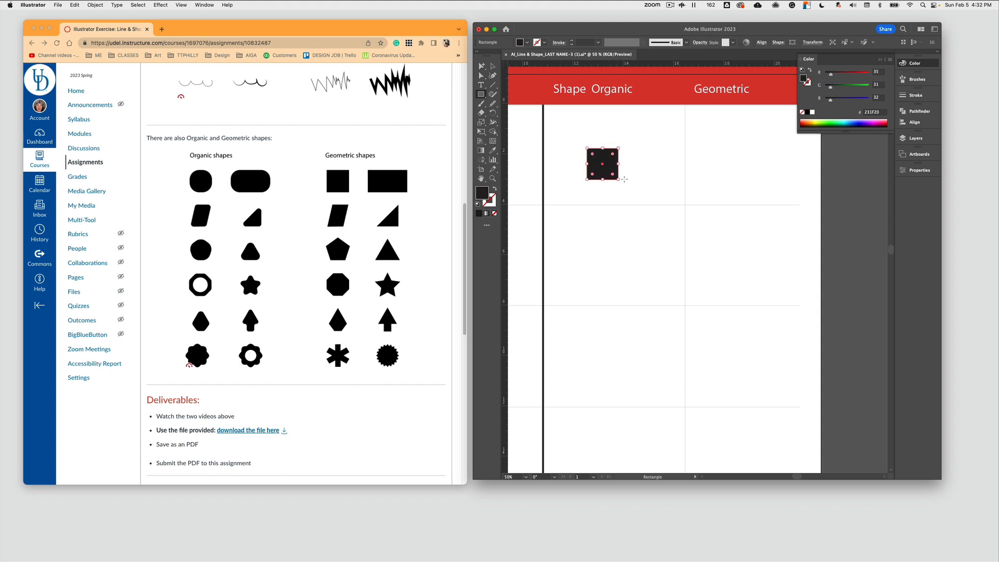
pyautogui.moveTo(567, 241); pyautogui.dragTo(661, 269)
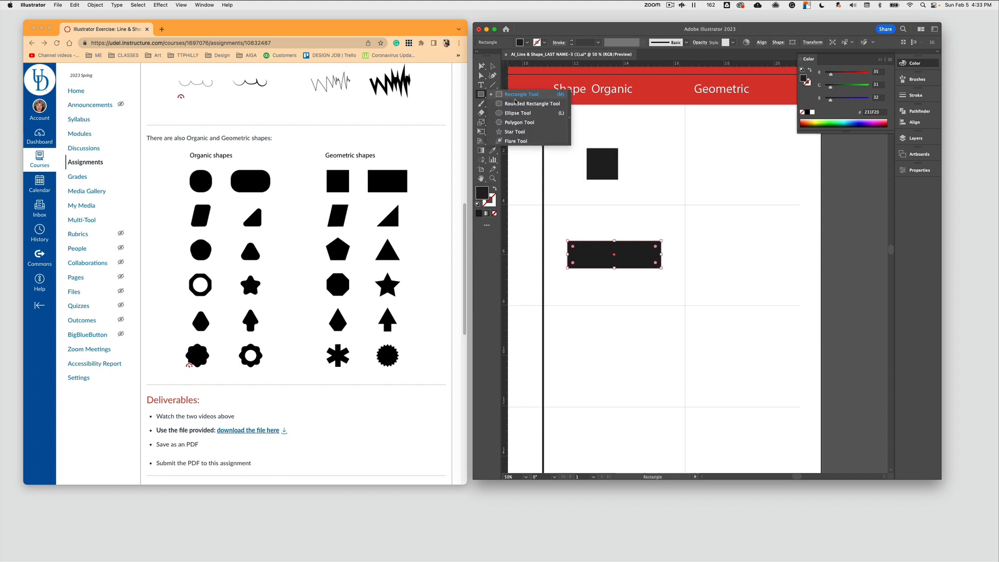
# - Place a polygon with 5 sides and a 0.6816 in radius in the third Shape Organic cell
pyautogui.moveTo(481, 94); pyautogui.dragTo(520, 125)
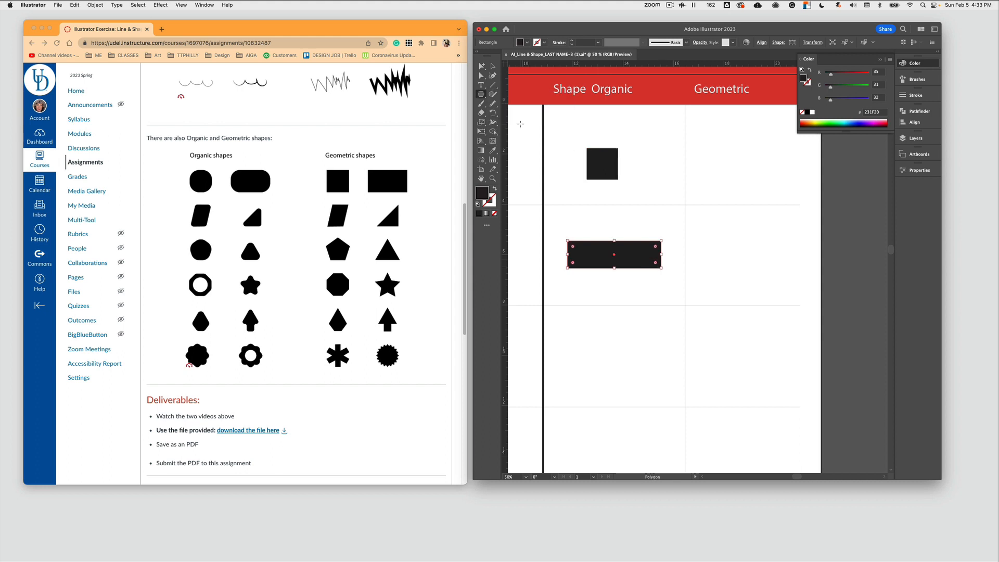
pyautogui.click(601, 358)
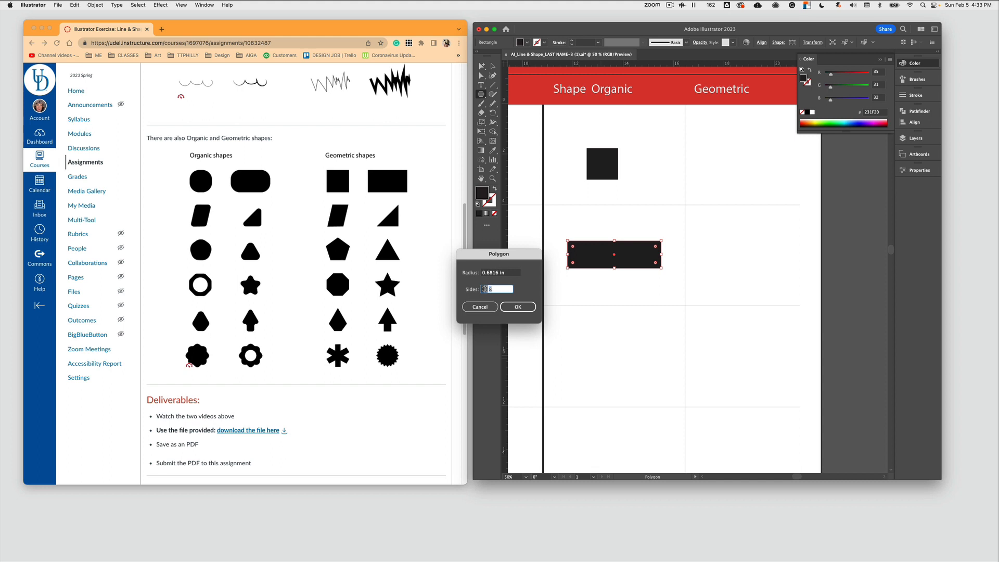
pyautogui.write('5')
pyautogui.click(512, 307)
# - Place an 8-sided and a 3-sided polygon, each 0.6816 in in radius, in the fourth and fifth Shape Organic cells, centring the octagon
pyautogui.click(679, 387)
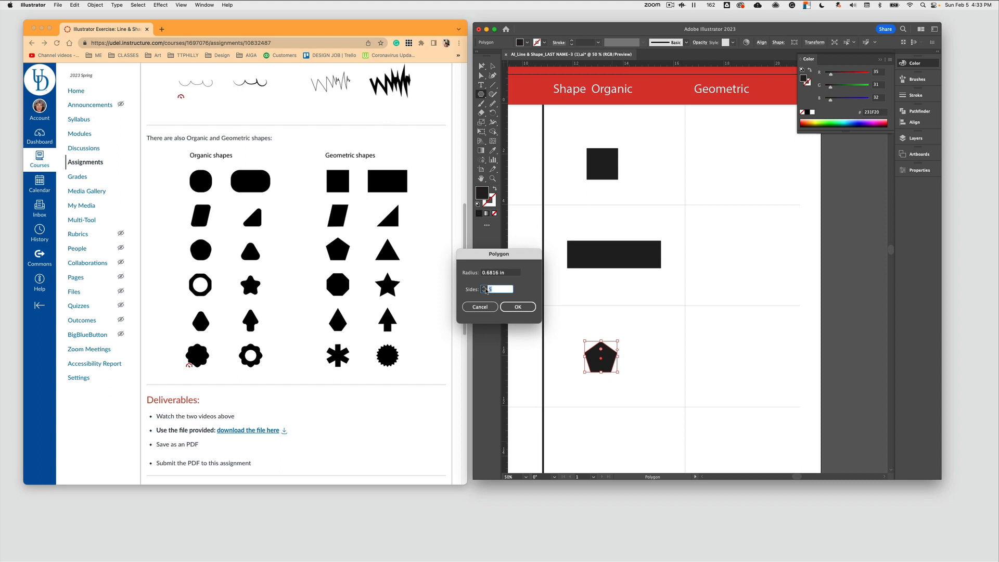
pyautogui.click(607, 335)
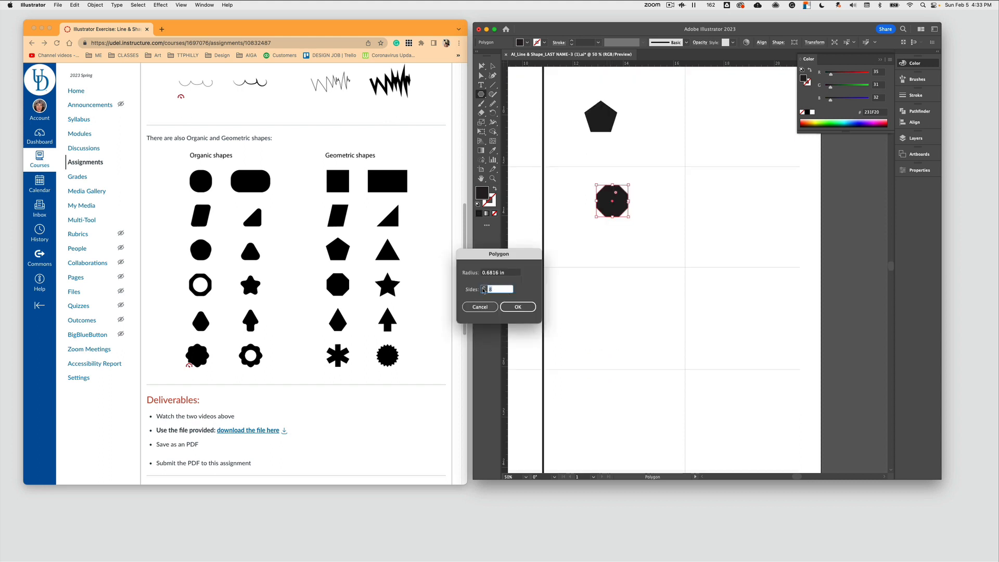
pyautogui.write('3')
pyautogui.press('Return')
pyautogui.press('v')
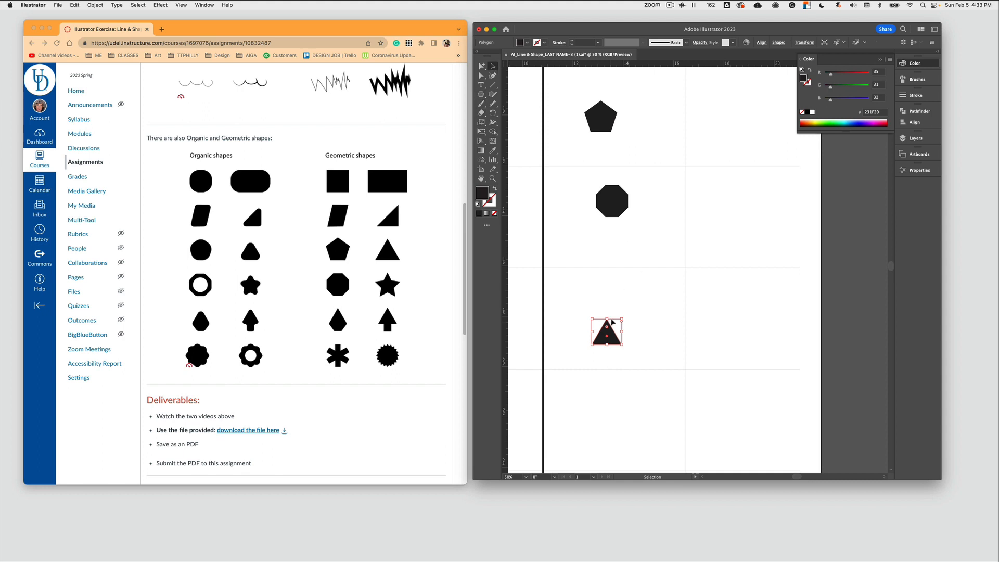
pyautogui.moveTo(613, 203); pyautogui.dragTo(606, 211)
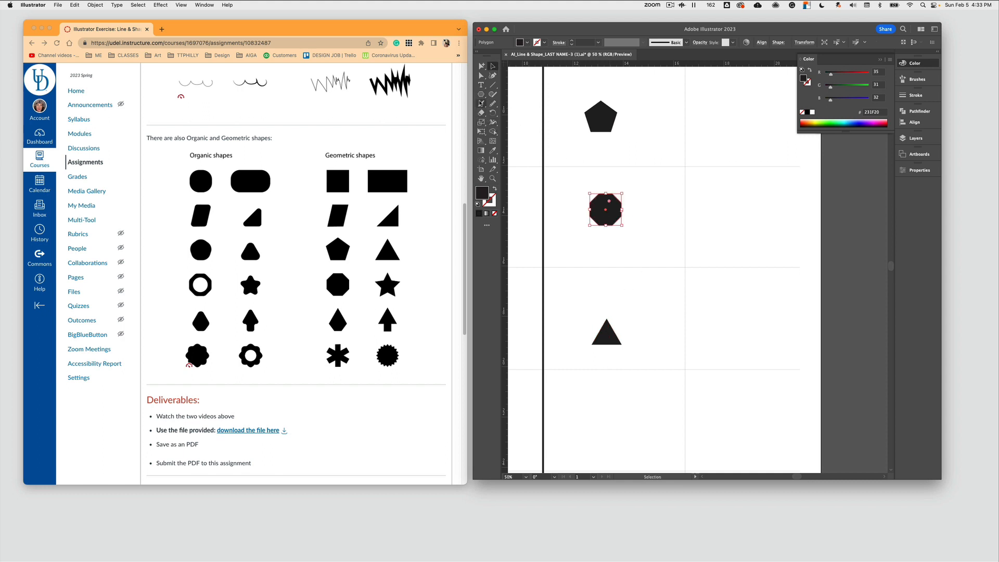
pyautogui.moveTo(481, 94); pyautogui.dragTo(506, 124)
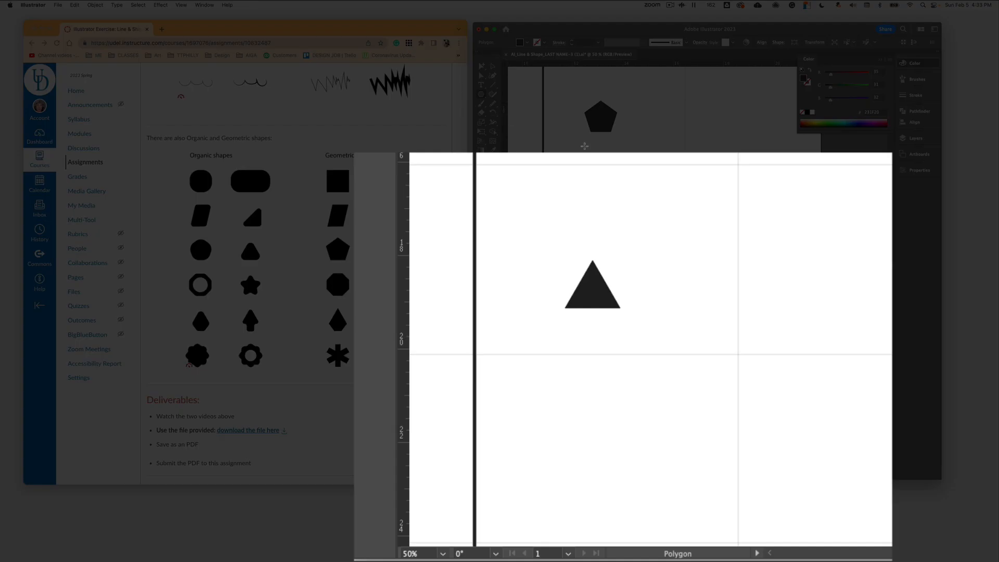
pyautogui.click(602, 409)
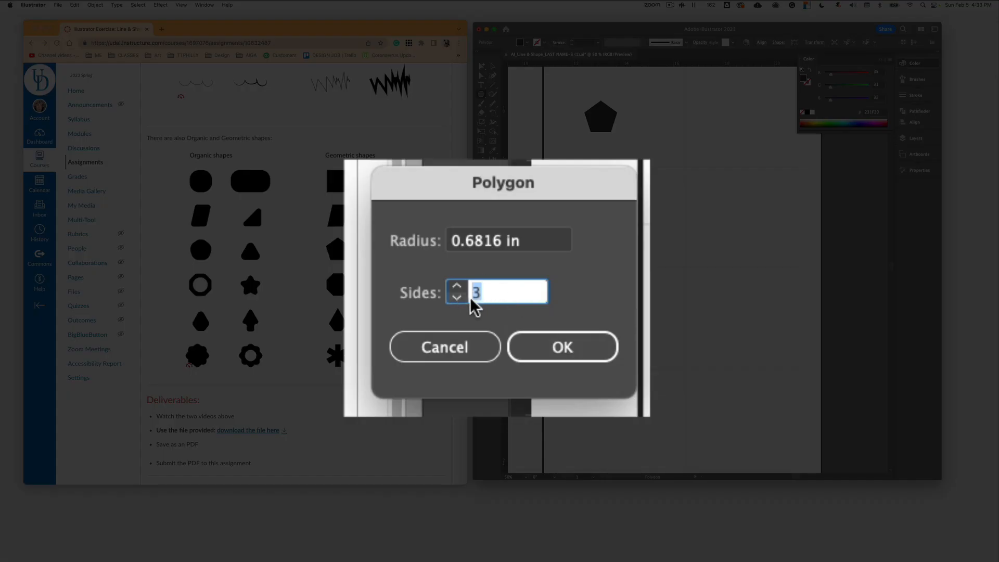
pyautogui.click(476, 353)
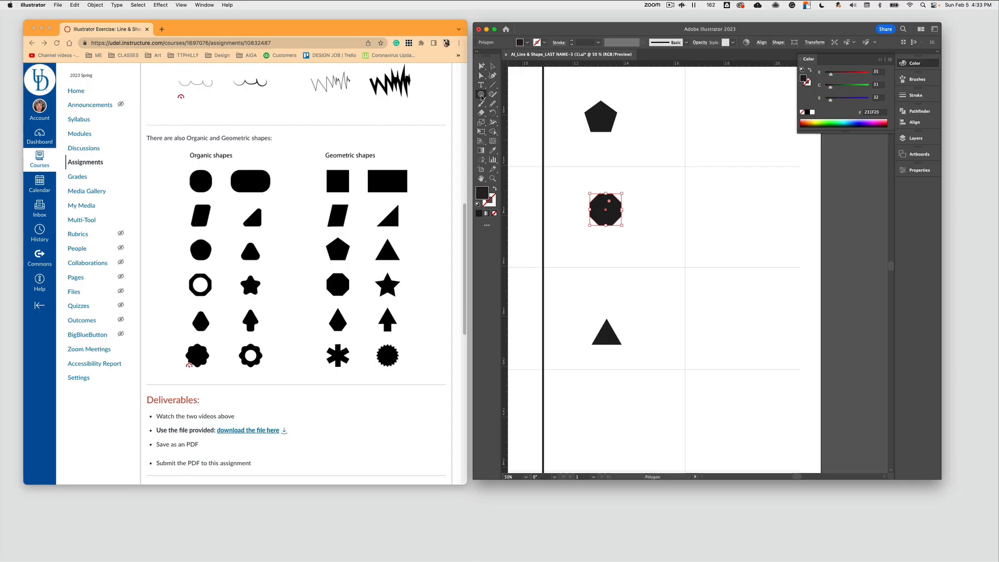
# - Create a 30-point star with radii of 200 in and 20 in, starting from the sixth Shape Organic cell
pyautogui.moveTo(481, 94); pyautogui.dragTo(527, 136)
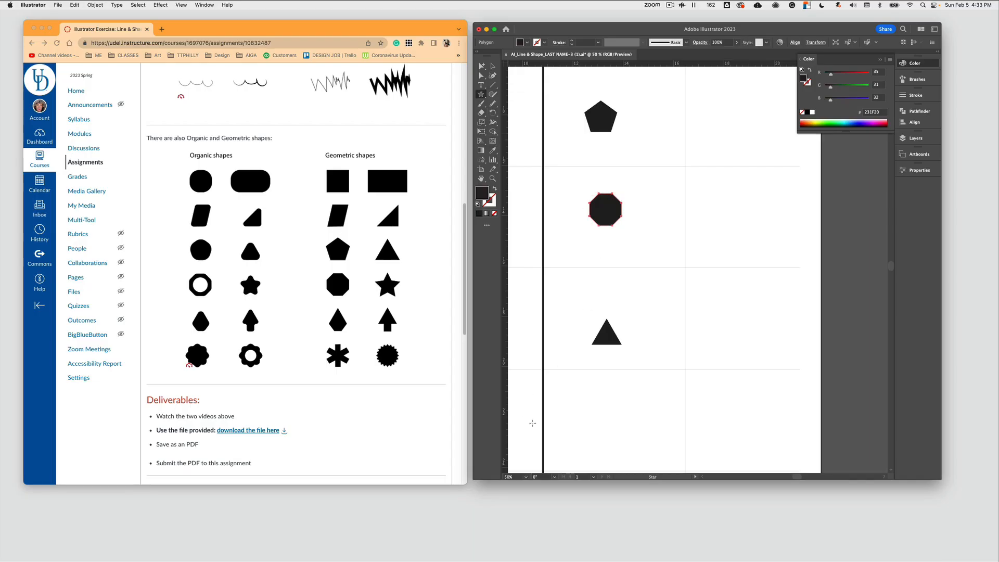
pyautogui.click(587, 419)
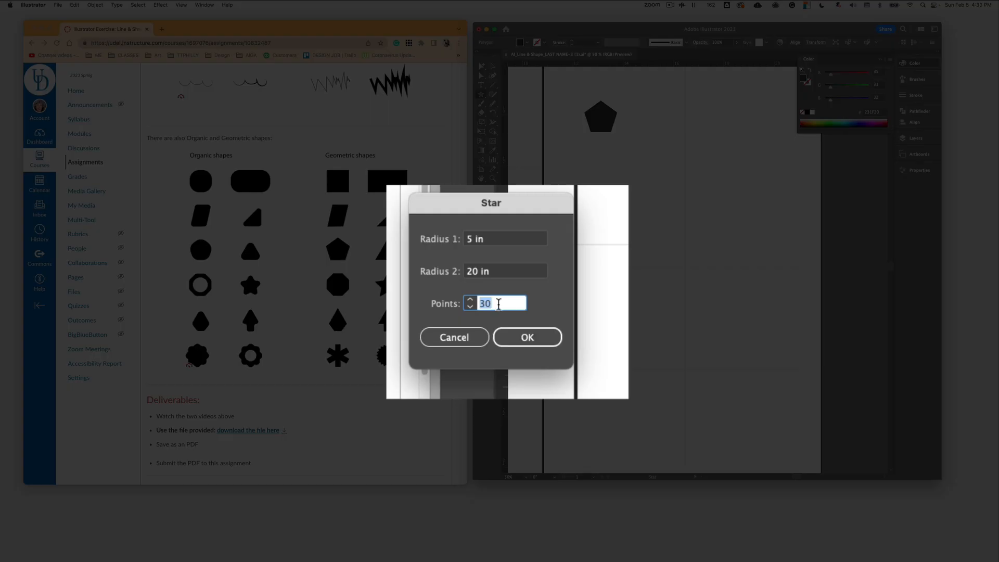
pyautogui.doubleClick(465, 241)
pyautogui.write('200')
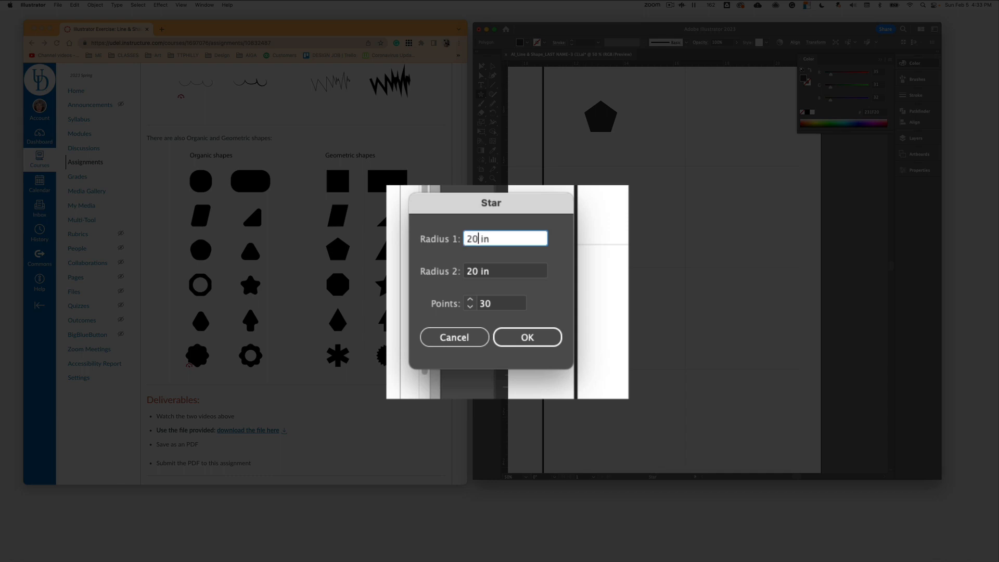
pyautogui.press('Return')
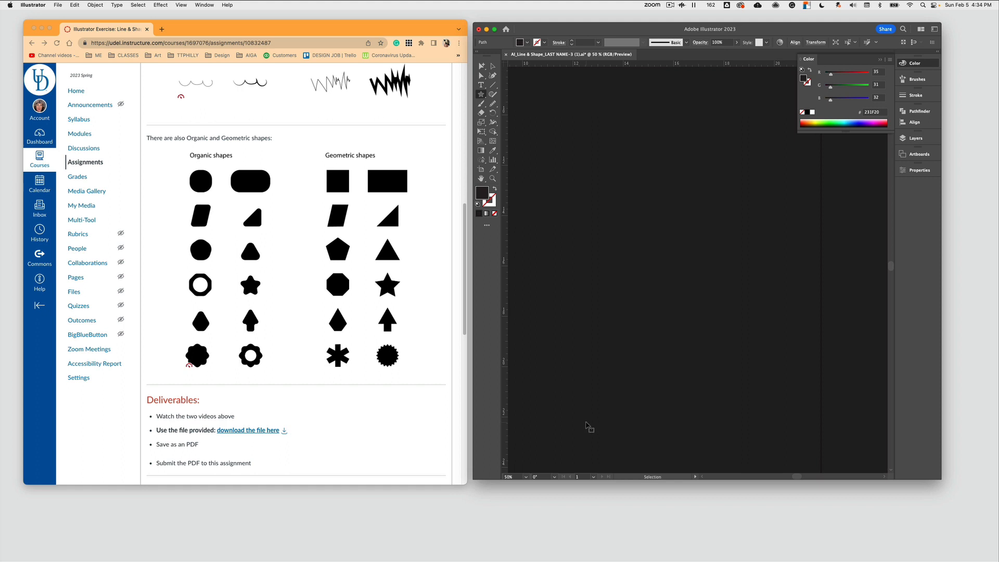
# - Scale the oversized star down proportionally to a small fraction of its size
pyautogui.press('super+0')
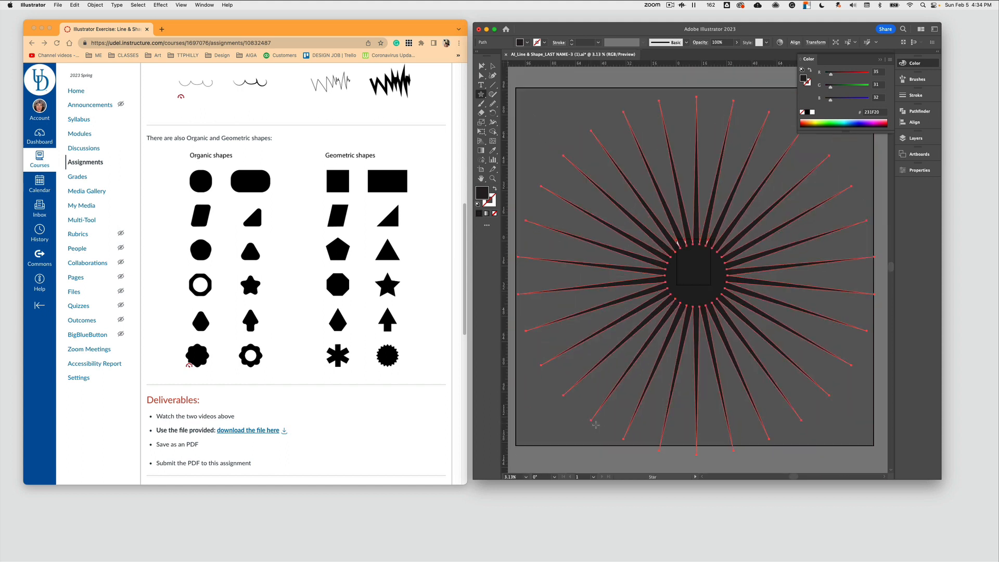
pyautogui.click(494, 67)
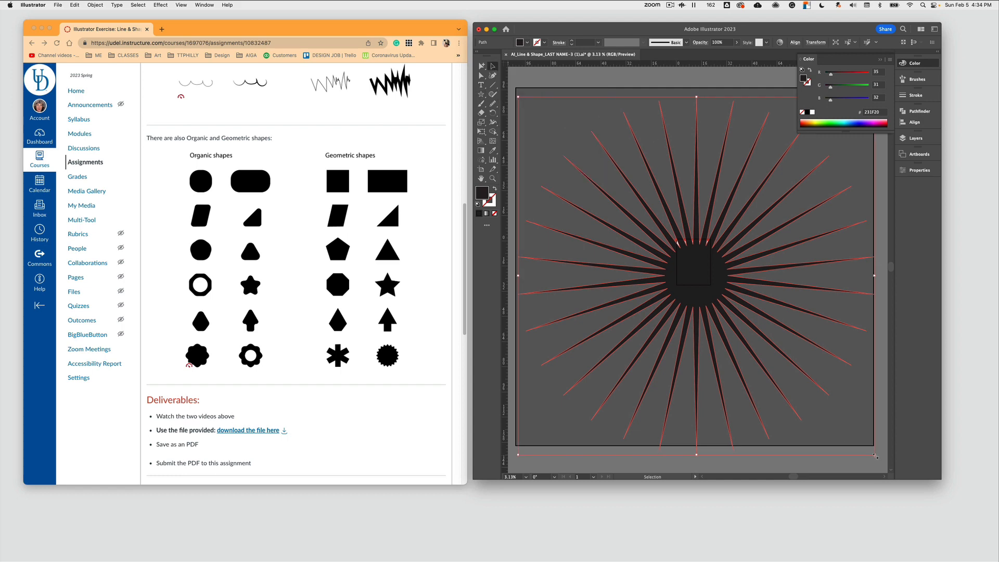
pyautogui.press('shift')
pyautogui.moveTo(876, 457); pyautogui.dragTo(535, 113)
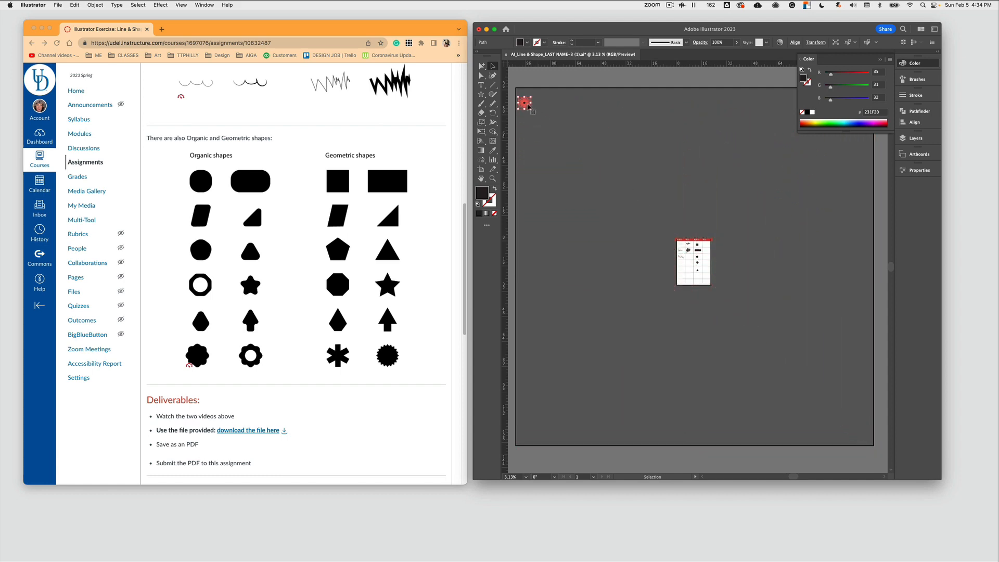
# - Move the star into the sixth Shape Organic cell and shrink it to fit inside
pyautogui.moveTo(525, 105); pyautogui.dragTo(698, 279)
pyautogui.press('super+equal')
pyautogui.press('super+equal')
pyautogui.press('super+equal')
pyautogui.press('super+equal')
pyautogui.press('super+equal')
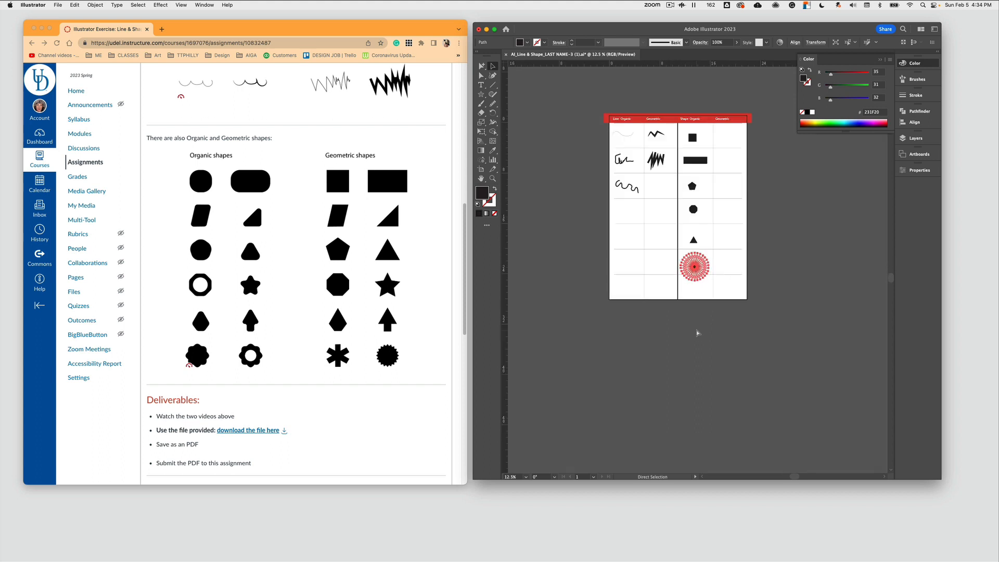
pyautogui.press('v')
pyautogui.moveTo(715, 286); pyautogui.dragTo(697, 265)
pyautogui.press('super+space')
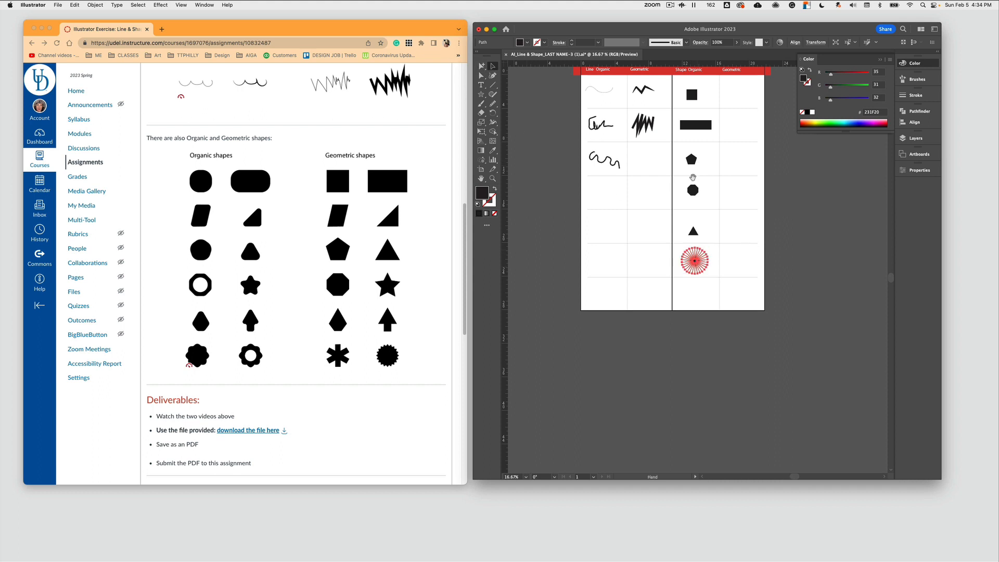
pyautogui.click(720, 189)
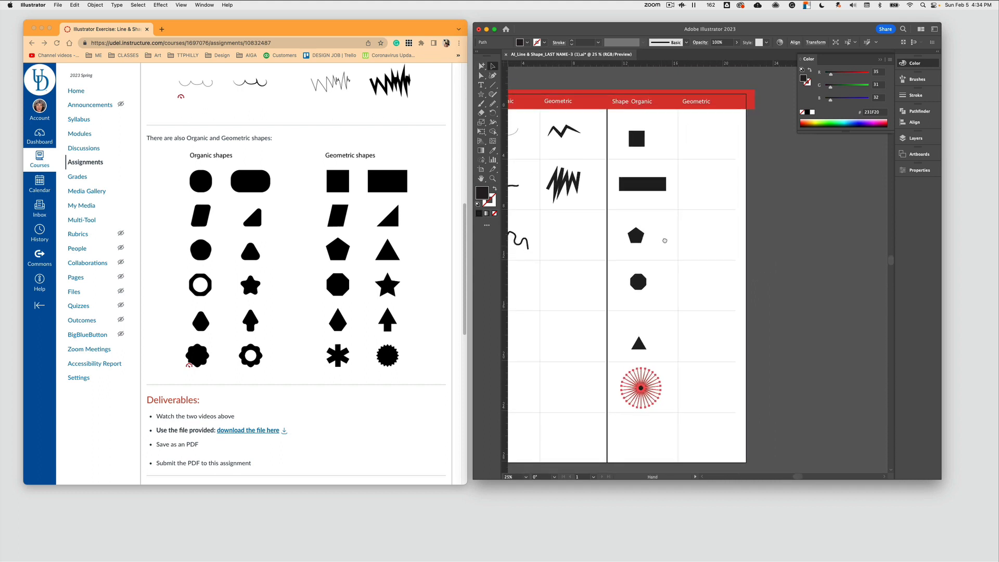
# - Copy the square, rectangle, pentagon and octagon and paste the duplicates into the first four cells of the Shape Geometric column
pyautogui.click(482, 95)
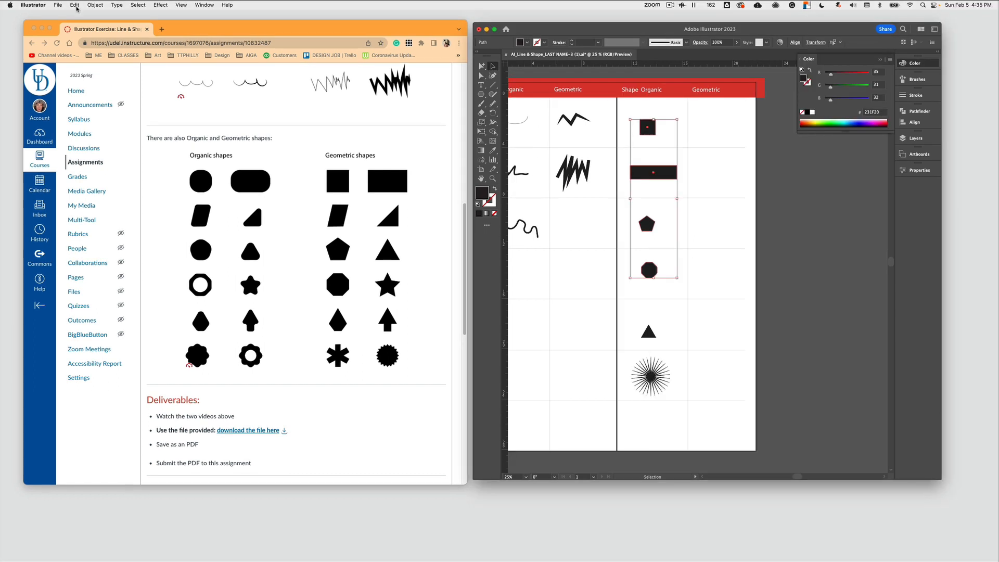
pyautogui.click(76, 5)
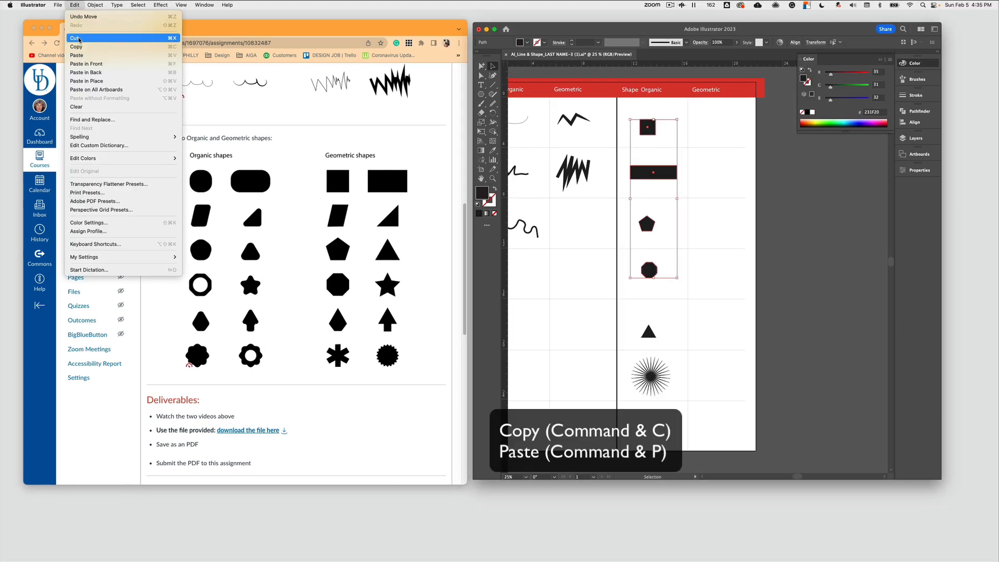
pyautogui.click(79, 47)
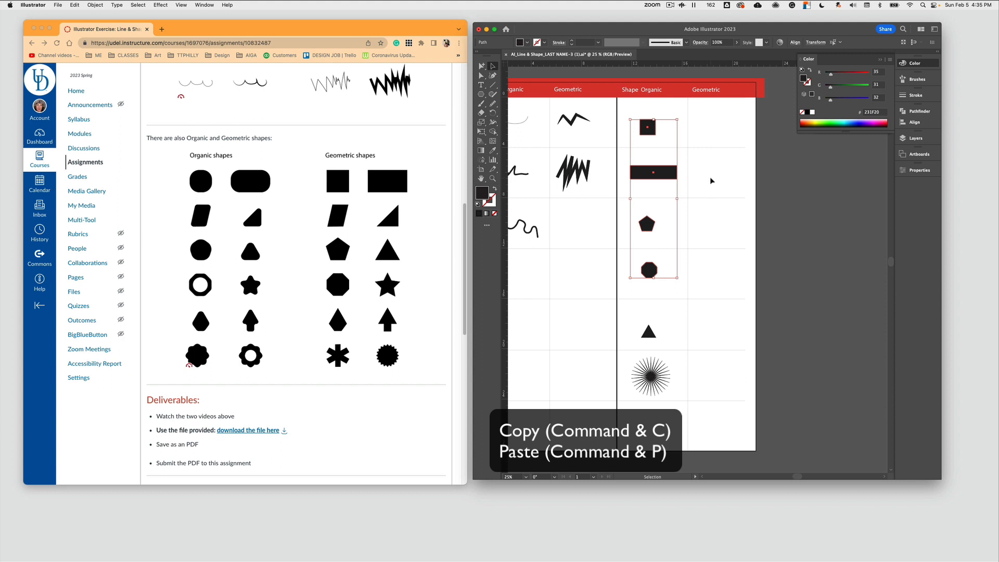
pyautogui.click(78, 5)
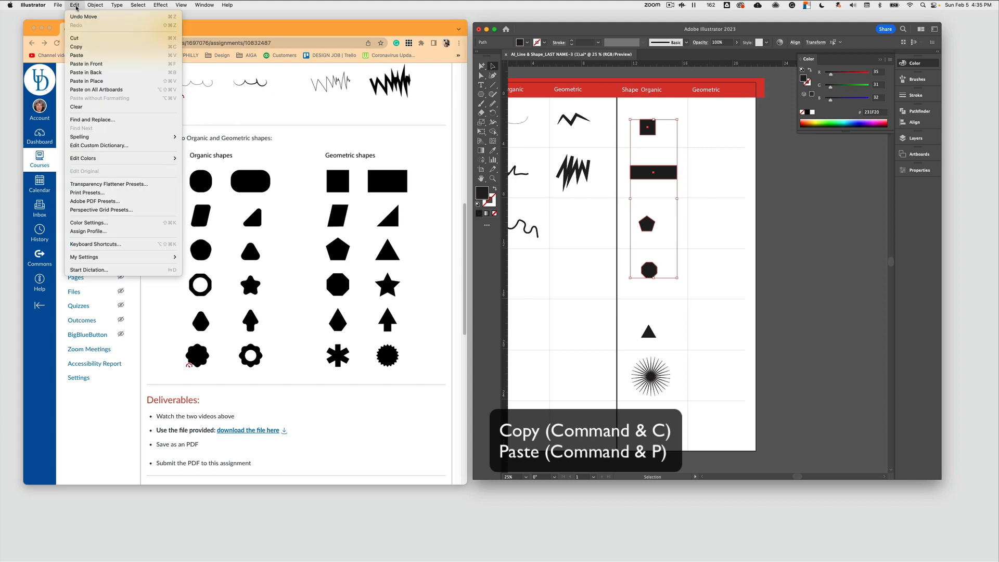
pyautogui.click(78, 55)
pyautogui.moveTo(695, 205); pyautogui.dragTo(718, 133)
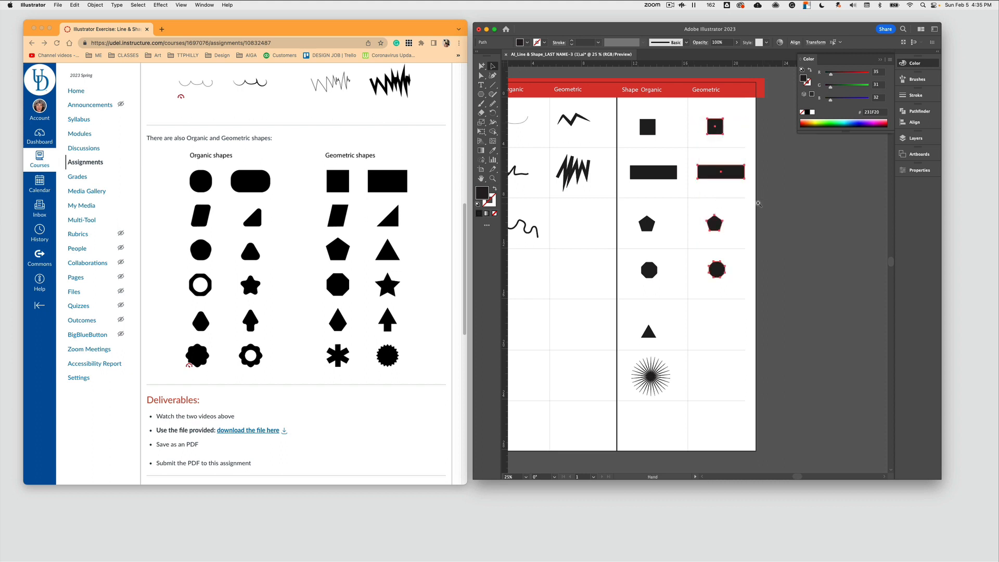
# - Round the corners of the copied square and the wide rectangle in the first two Shape Geometric cells
pyautogui.press('super+equal')
pyautogui.moveTo(632, 248); pyautogui.dragTo(720, 242)
pyautogui.press('super+1')
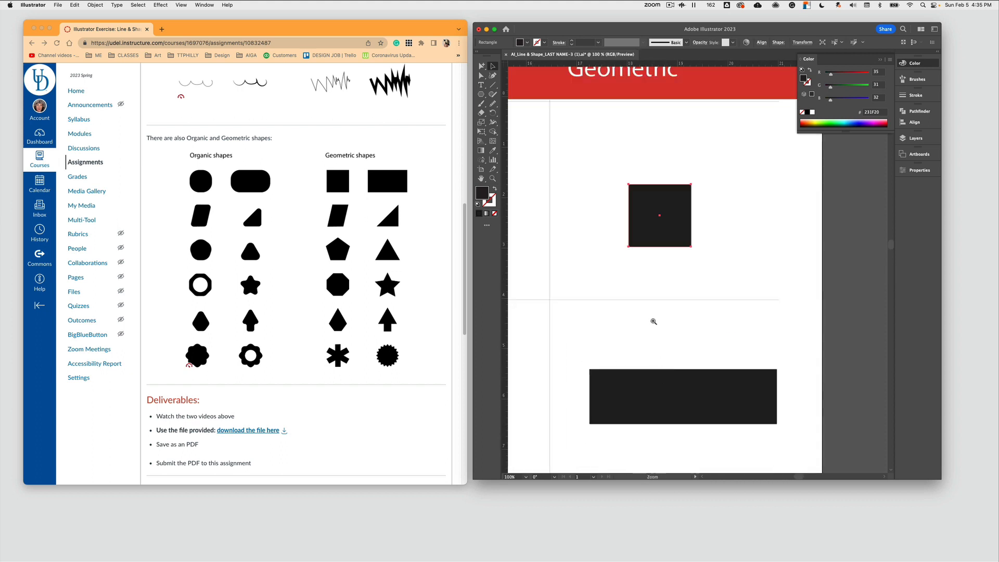
pyautogui.click(645, 210)
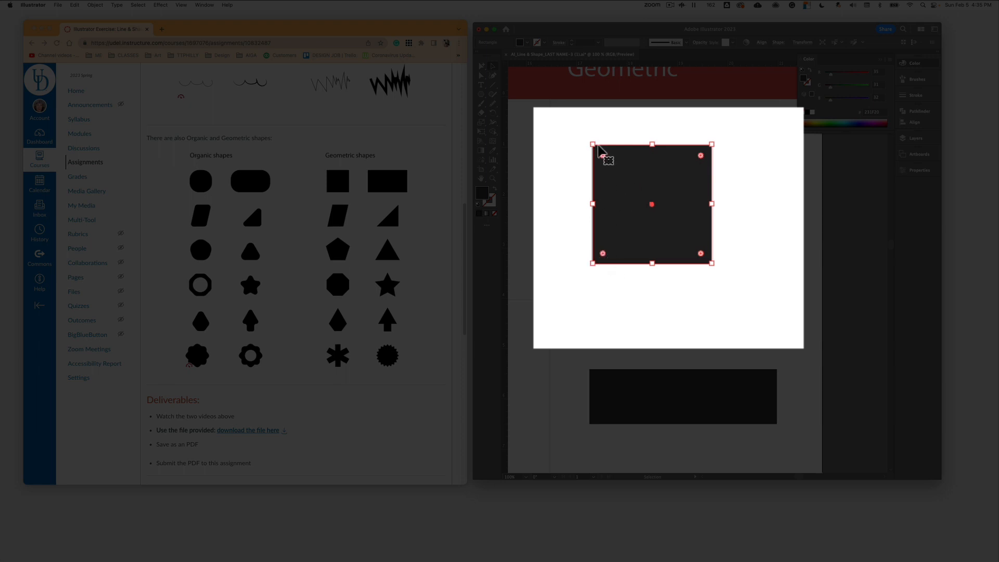
pyautogui.moveTo(604, 158); pyautogui.dragTo(617, 169)
pyautogui.press('Up')
pyautogui.press('Up')
pyautogui.press('Up')
pyautogui.press('Up')
pyautogui.press('Up')
pyautogui.press('Up')
pyautogui.press('Up')
pyautogui.press('Up')
pyautogui.press('Up')
pyautogui.press('Up')
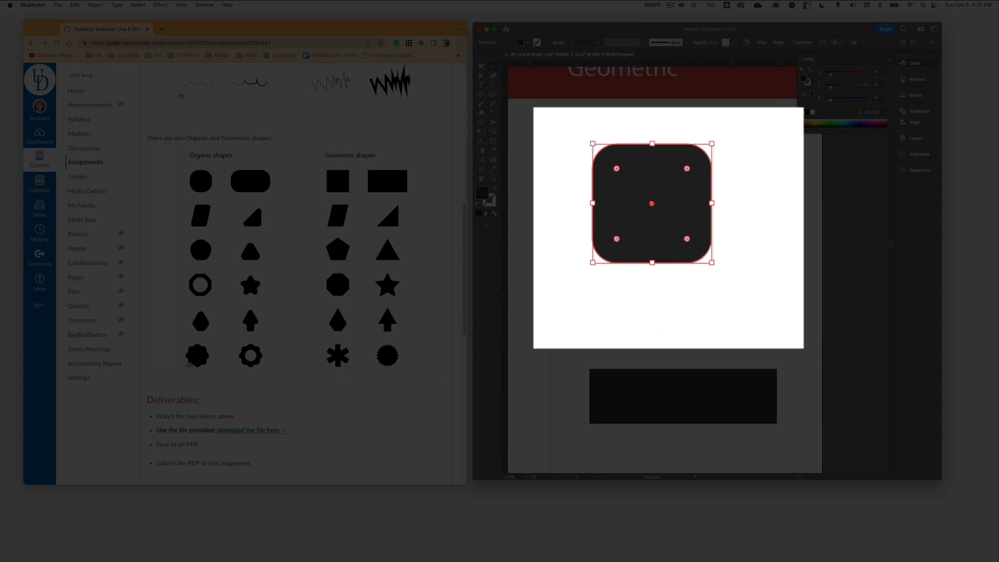
pyautogui.scroll(-1, 676, 391)
pyautogui.click(676, 390)
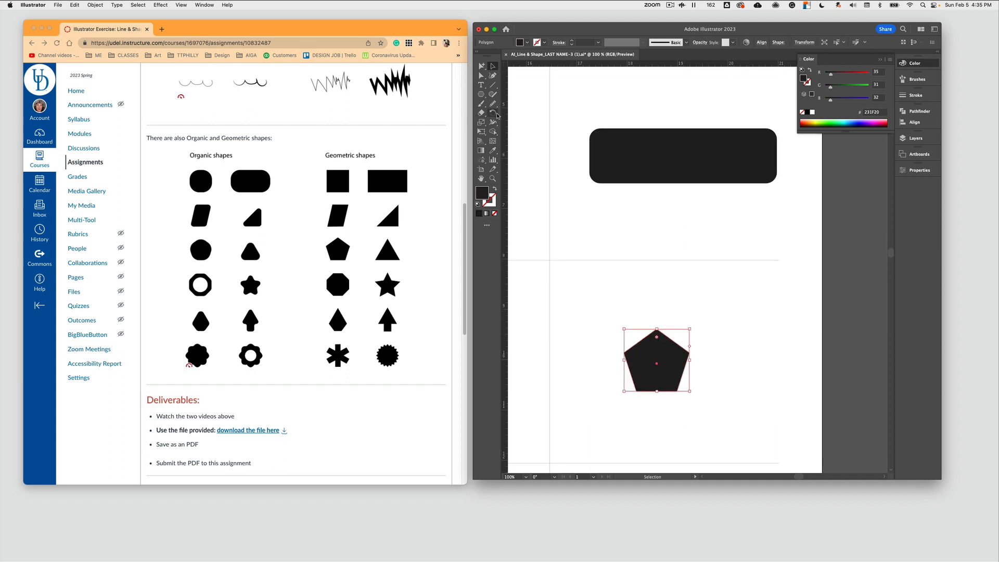
# - Close the Color panel and pull the copied pentagon's top point upward and both lower points outward with Direct Selection
pyautogui.click(881, 61)
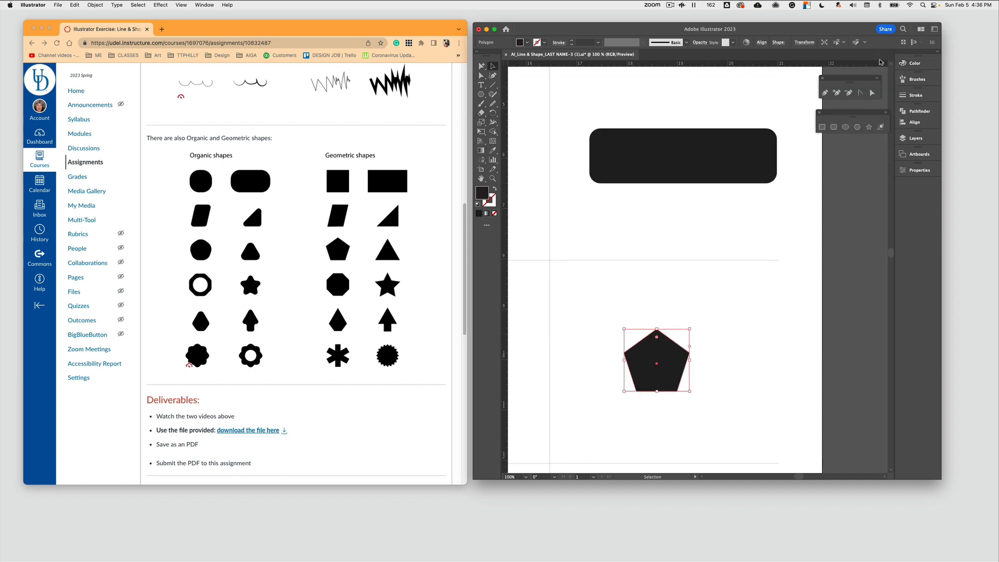
pyautogui.click(872, 93)
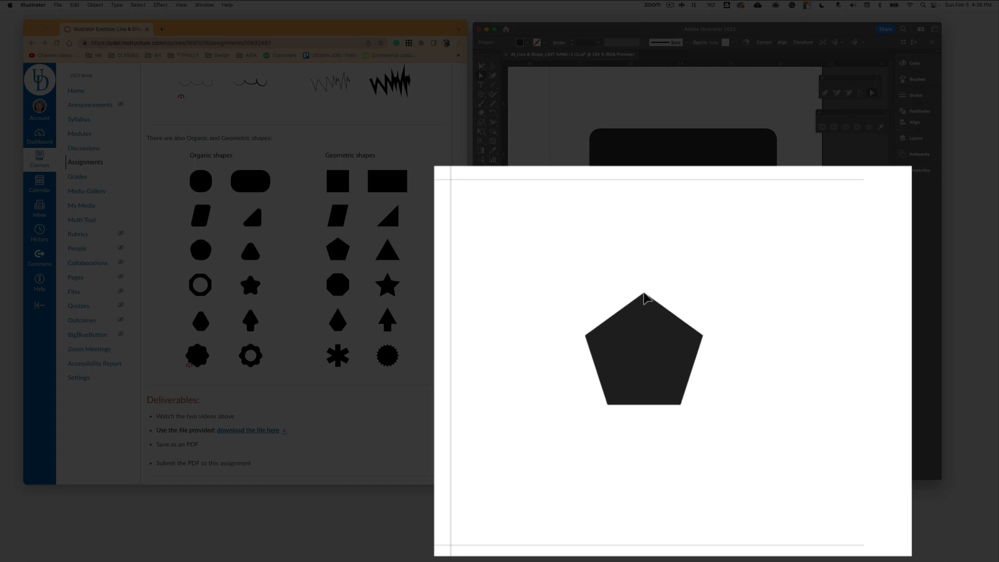
pyautogui.click(644, 295)
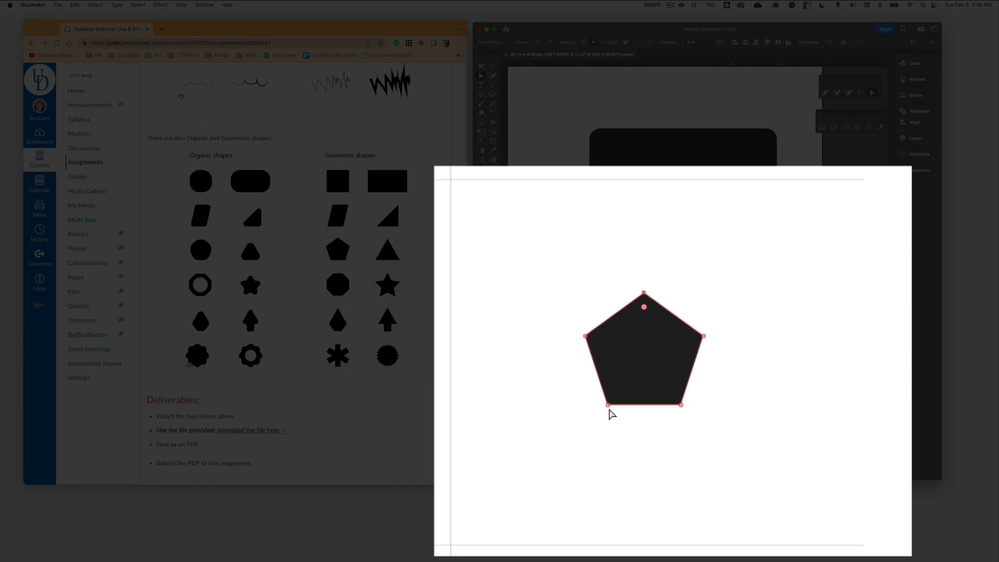
pyautogui.moveTo(644, 294); pyautogui.dragTo(644, 239)
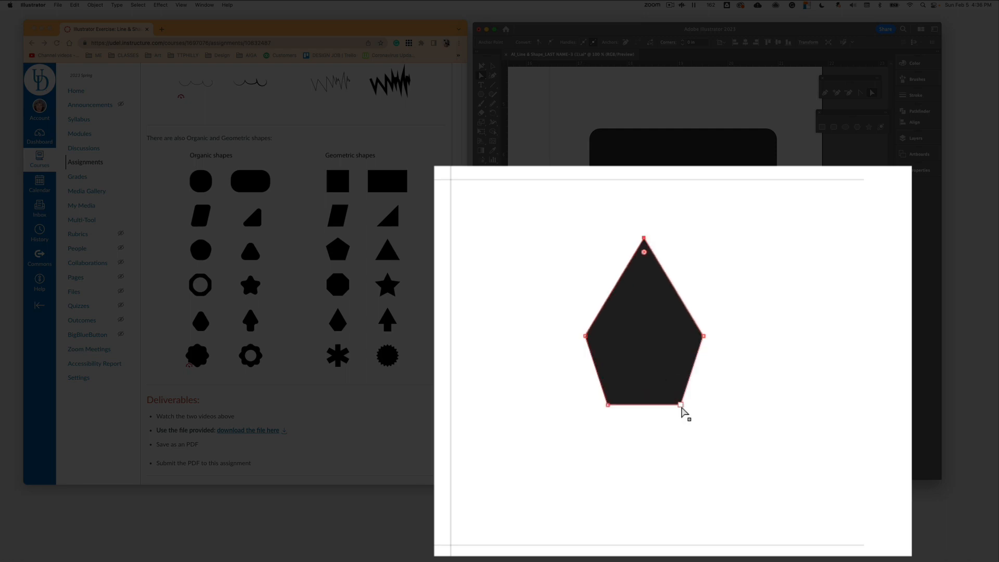
pyautogui.moveTo(681, 405); pyautogui.dragTo(714, 439)
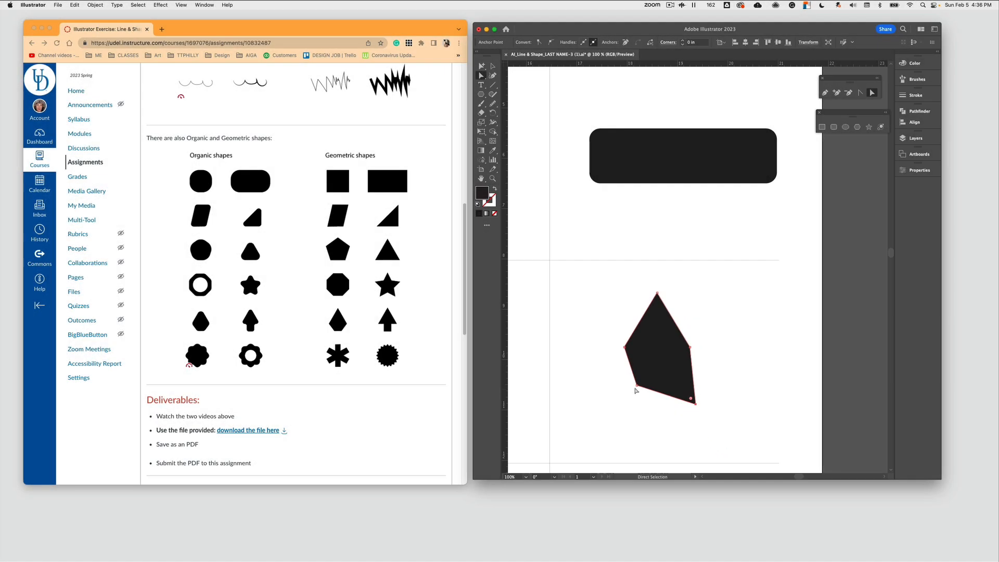
pyautogui.moveTo(638, 386); pyautogui.dragTo(626, 400)
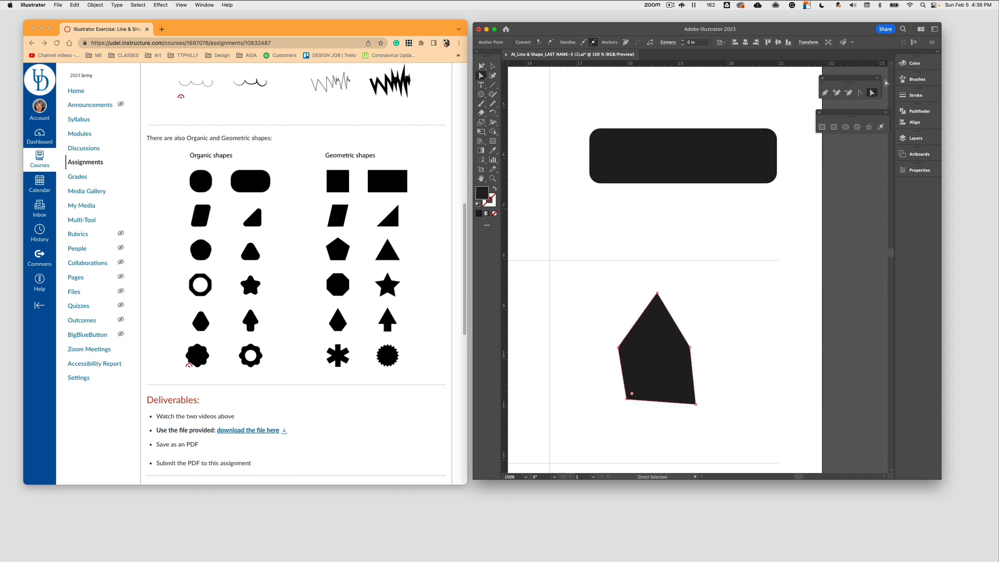
# - Convert the reshaped pentagon's top and two lower corners into smooth curves with the Anchor Point tool
pyautogui.click(861, 92)
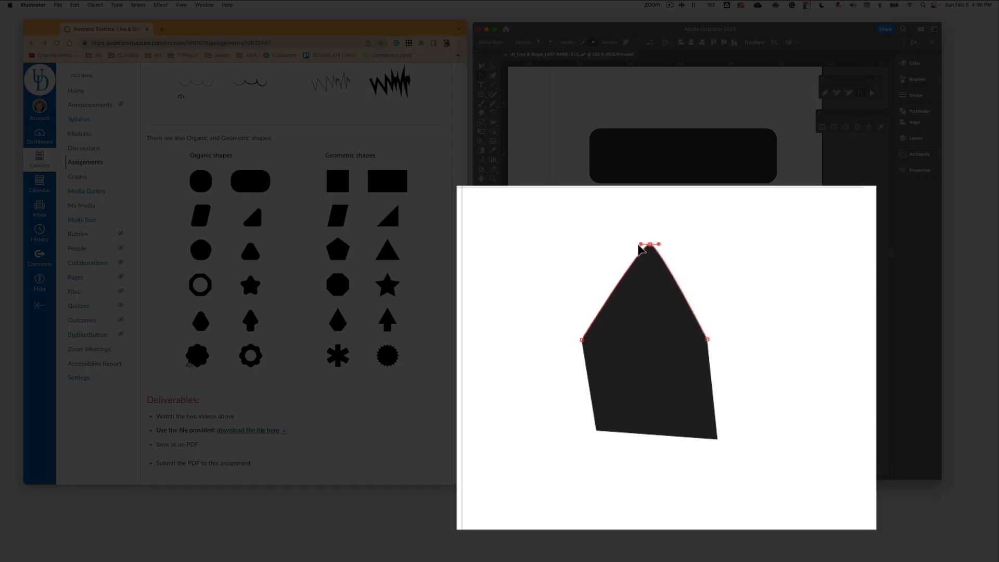
pyautogui.moveTo(658, 296); pyautogui.dragTo(633, 295)
pyautogui.moveTo(717, 439); pyautogui.dragTo(748, 419)
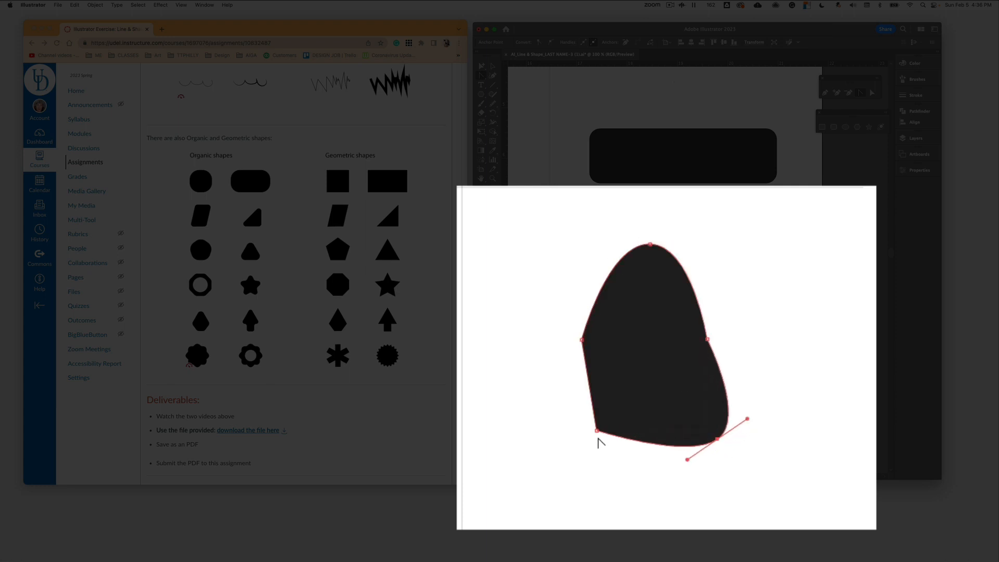
pyautogui.moveTo(598, 433); pyautogui.dragTo(630, 470)
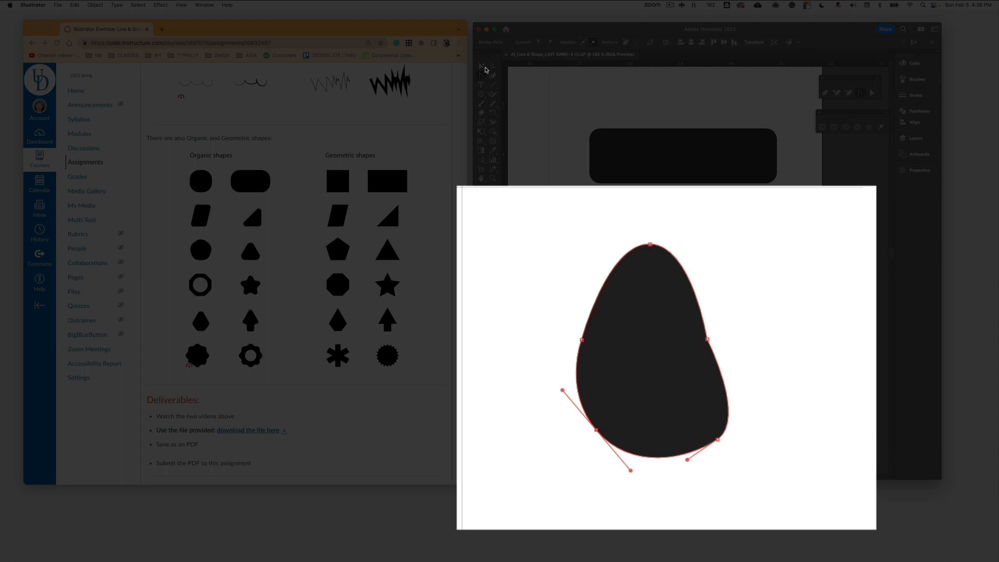
# - Pull four alternate corners of the copied octagon outward with Direct Selection to form an irregular four-pointed star
pyautogui.click(484, 68)
pyautogui.scroll(-10, 752, 312)
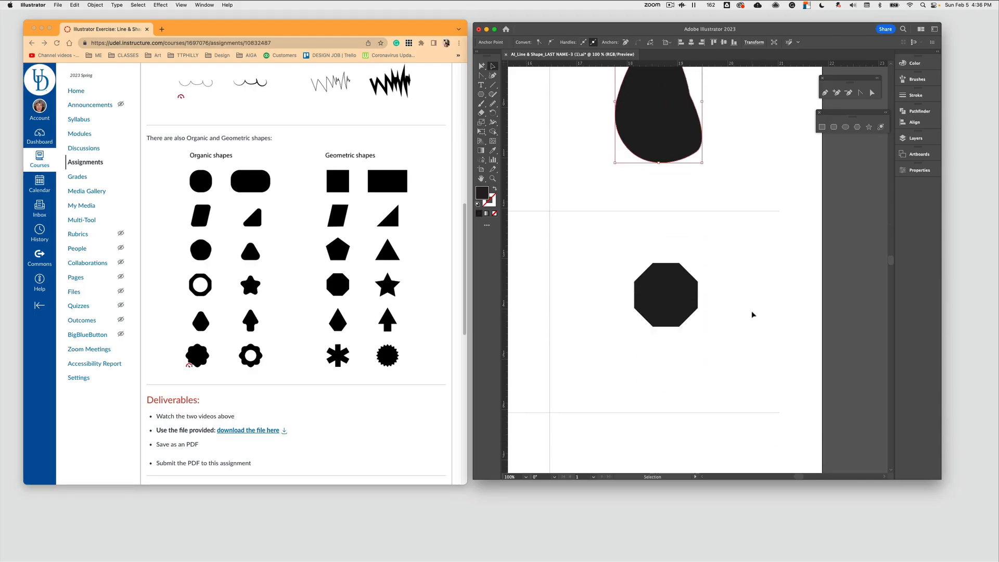
pyautogui.click(664, 291)
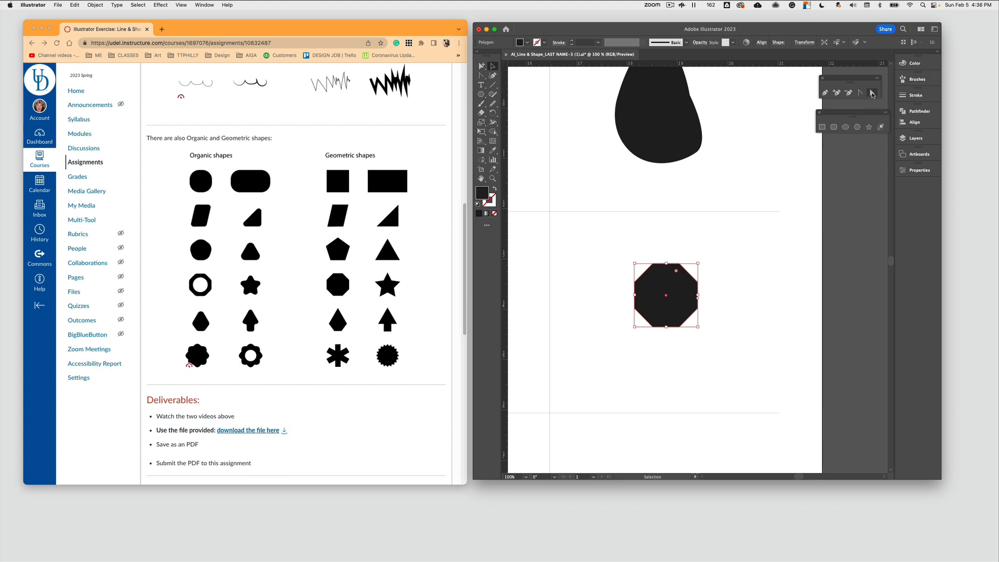
pyautogui.press('a')
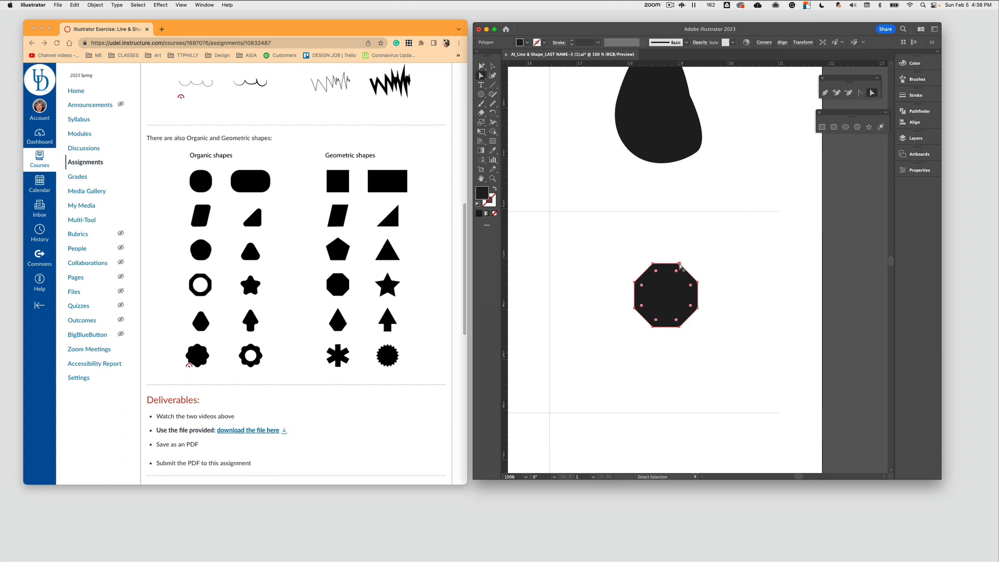
pyautogui.moveTo(681, 265); pyautogui.dragTo(699, 243)
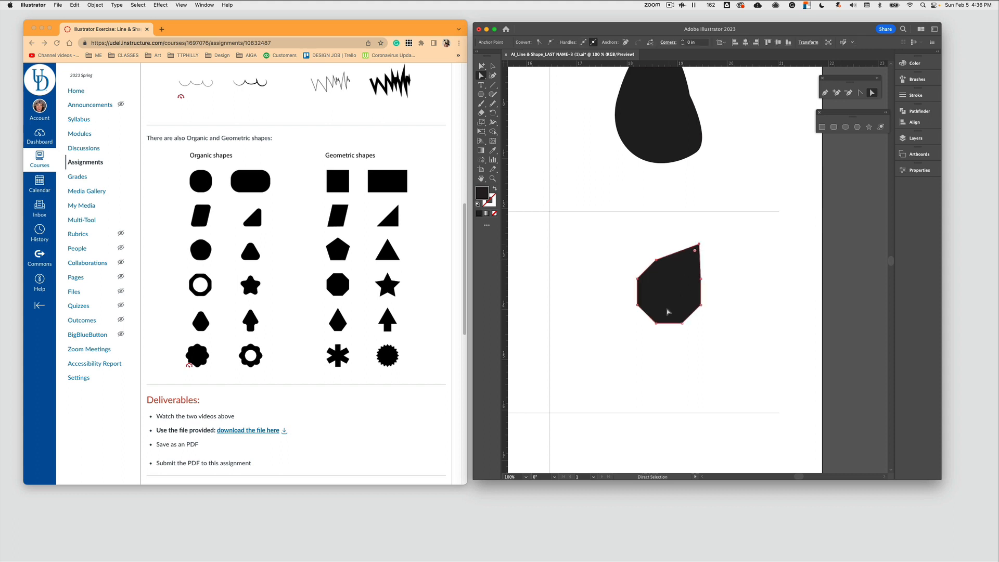
pyautogui.moveTo(656, 324); pyautogui.dragTo(652, 328)
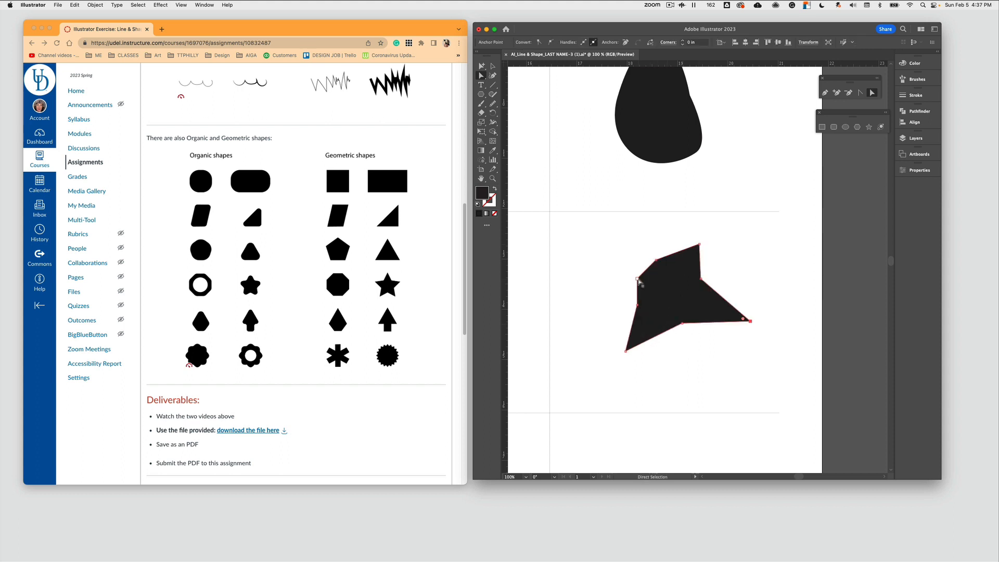
pyautogui.moveTo(639, 282); pyautogui.dragTo(599, 260)
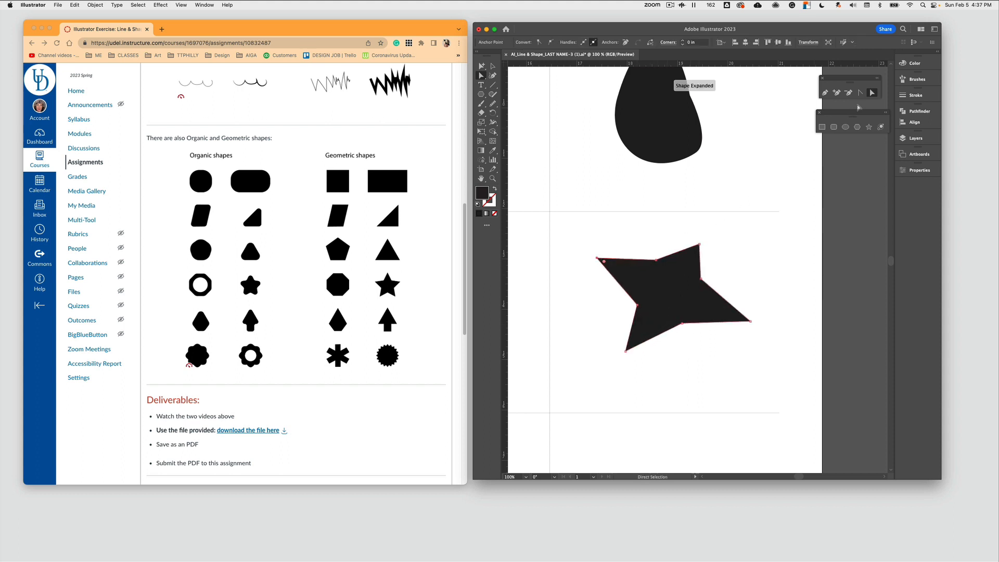
# - Convert the four outer points of the star-shaped octagon copy into smooth curves with the Anchor Point tool
pyautogui.click(862, 94)
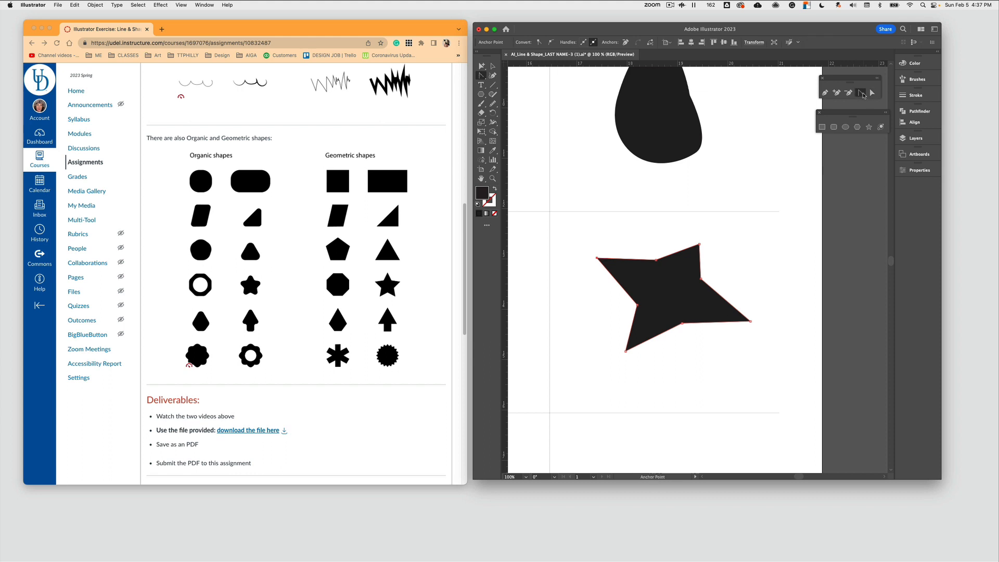
pyautogui.moveTo(751, 322); pyautogui.dragTo(753, 314)
pyautogui.moveTo(596, 258); pyautogui.dragTo(587, 272)
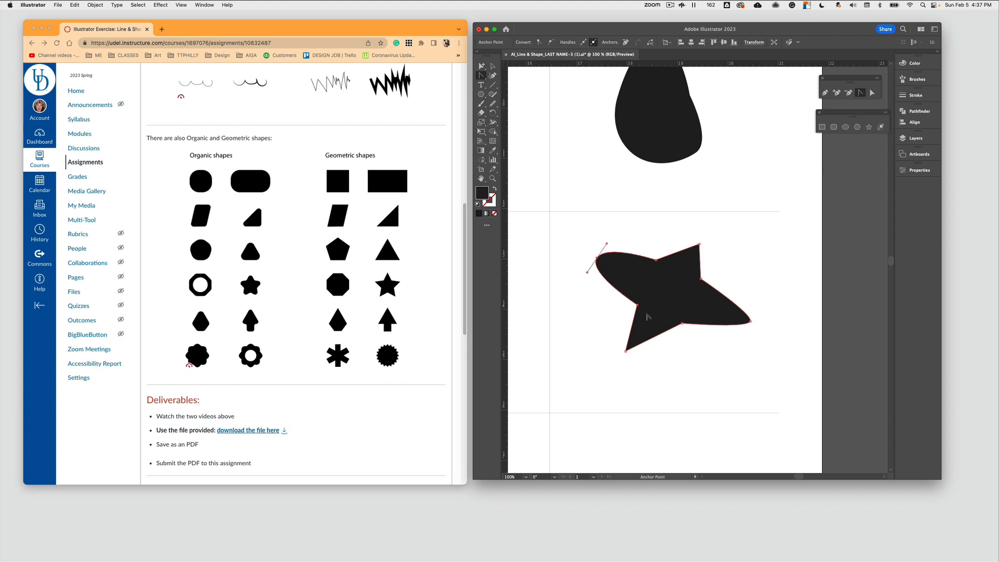
pyautogui.moveTo(626, 354); pyautogui.dragTo(639, 358)
pyautogui.moveTo(700, 245); pyautogui.dragTo(712, 252)
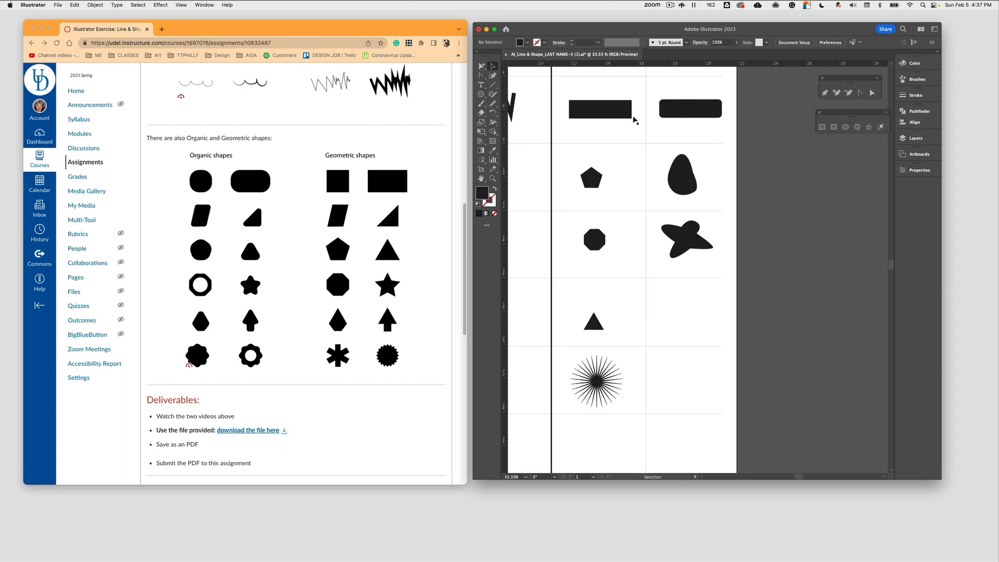
# - Swap the two shape columns so the geometric originals sit under Geometric and the organic versions under Shape Organic
pyautogui.scroll(3, 628, 204)
pyautogui.scroll(3, 639, 132)
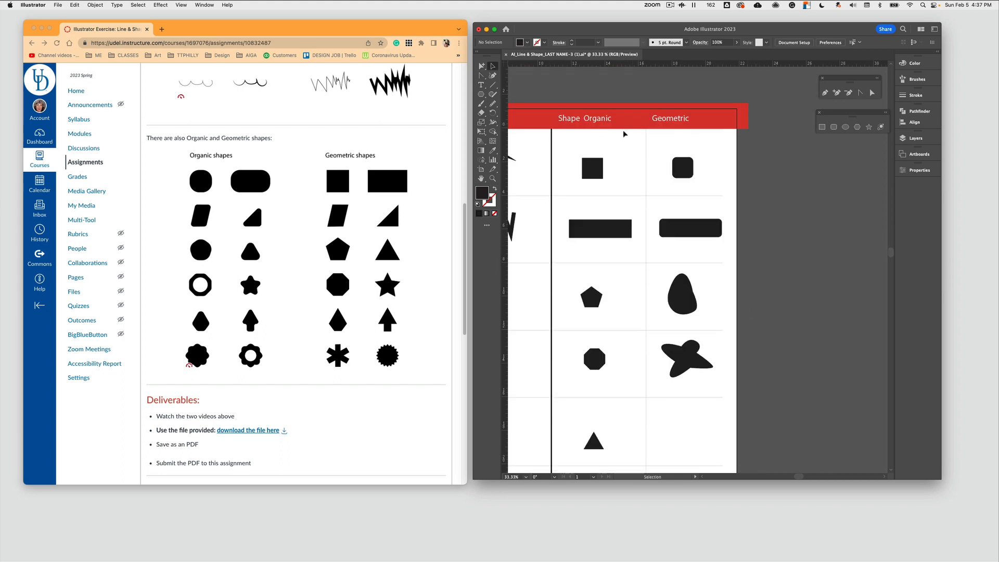
pyautogui.scroll(-1, 631, 360)
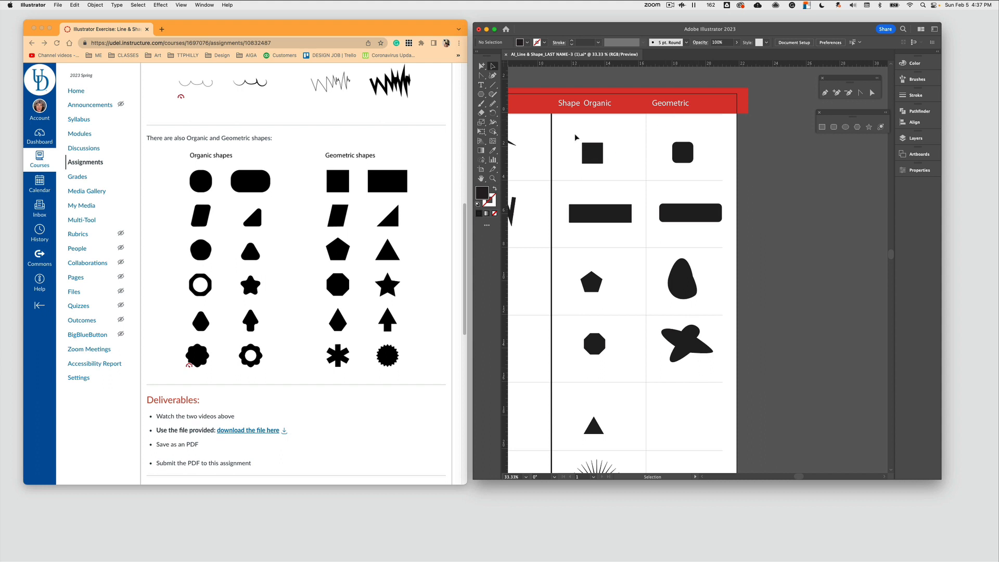
pyautogui.moveTo(575, 135); pyautogui.dragTo(610, 472)
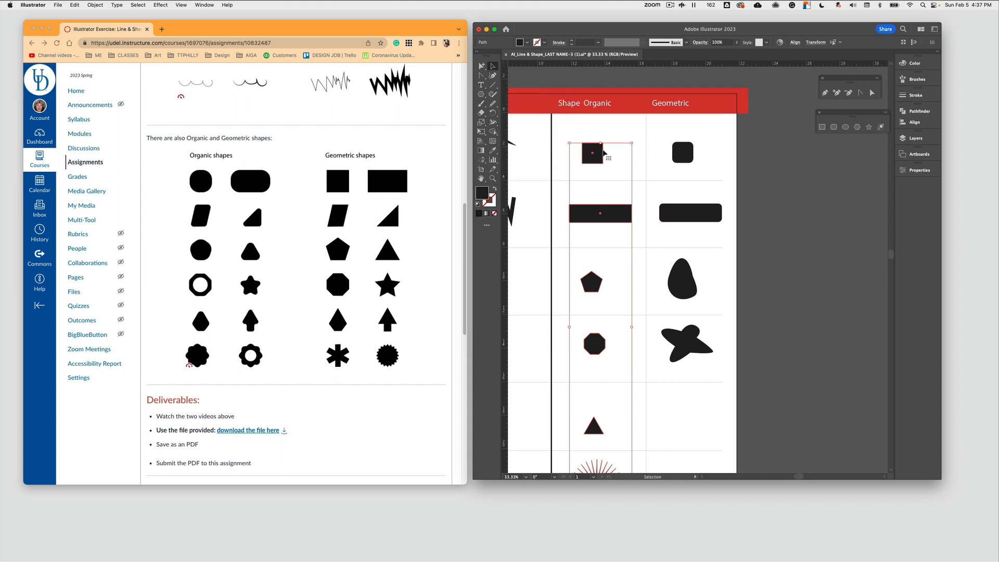
pyautogui.moveTo(678, 340); pyautogui.dragTo(583, 340)
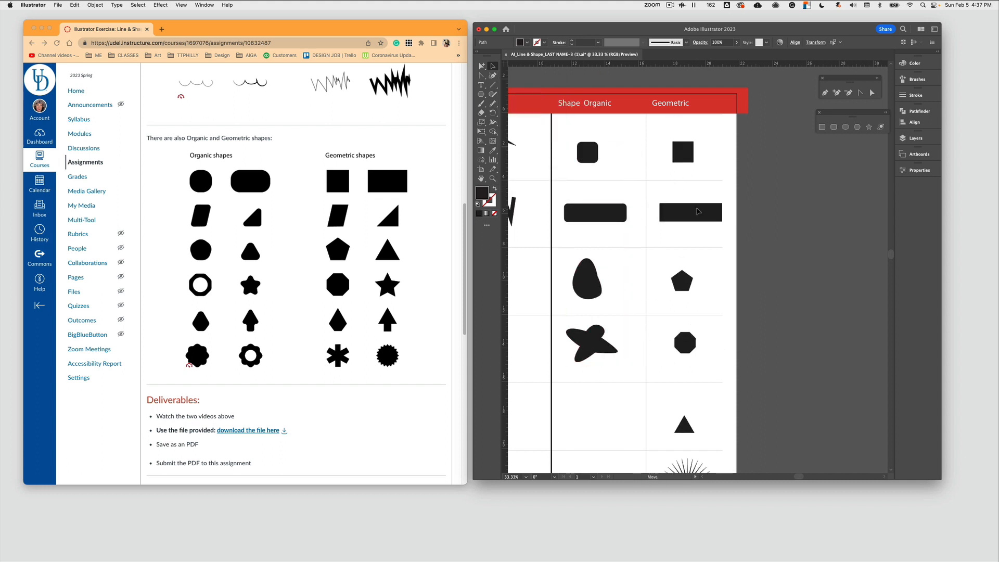
# - Try Width Profile 2 on the dense zigzag in the line section's Geometric column, and replace it with a profile tapering at both ends
pyautogui.press('space')
pyautogui.moveTo(628, 264); pyautogui.dragTo(749, 218)
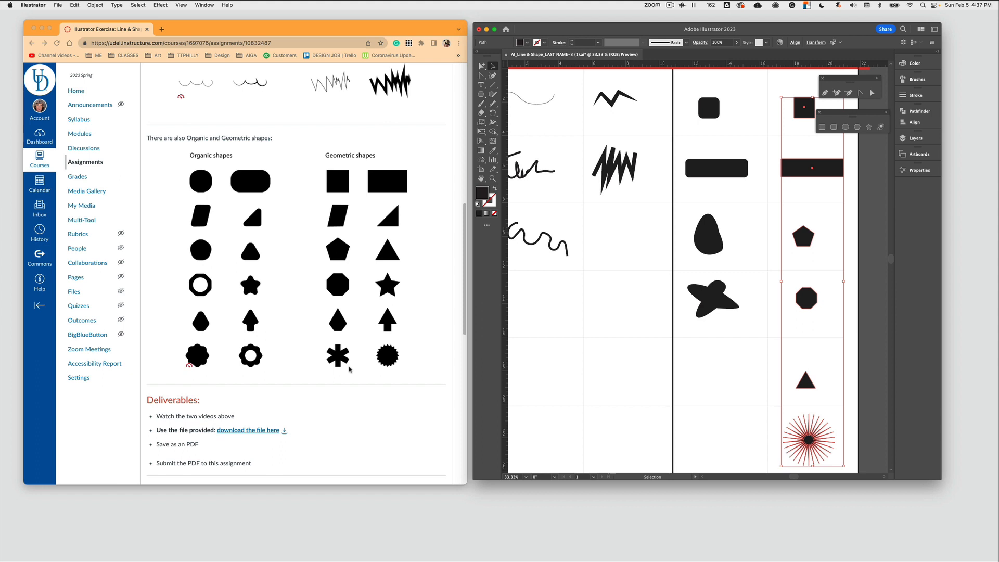
pyautogui.hscroll(-5, 605, 249)
pyautogui.scroll(2, 606, 250)
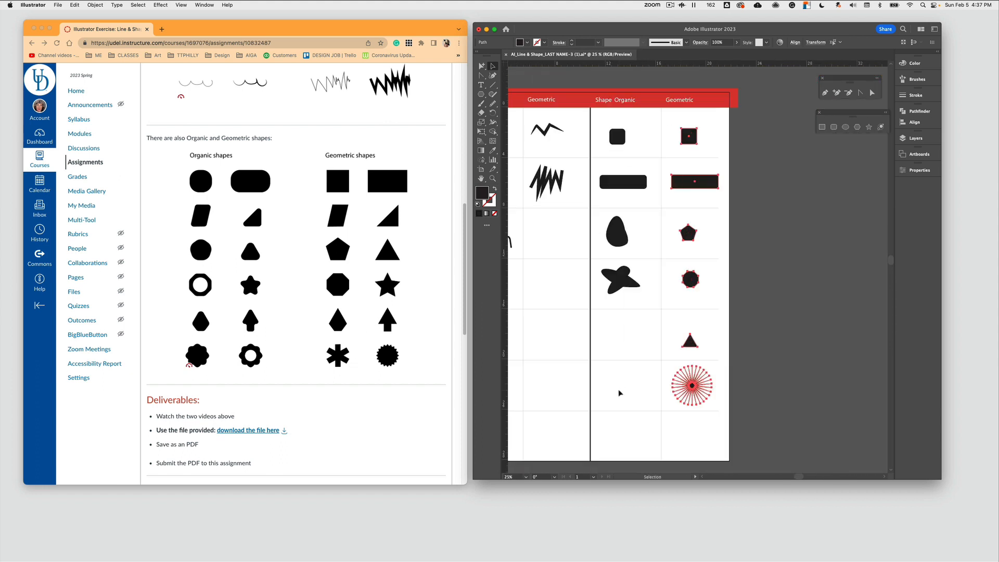
pyautogui.press('super+minus')
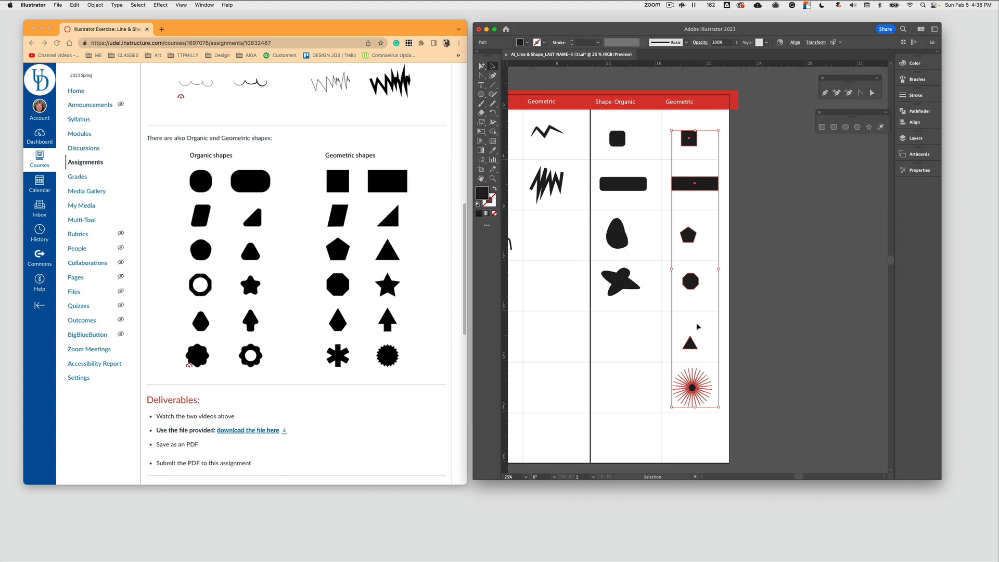
pyautogui.moveTo(557, 228); pyautogui.dragTo(648, 236)
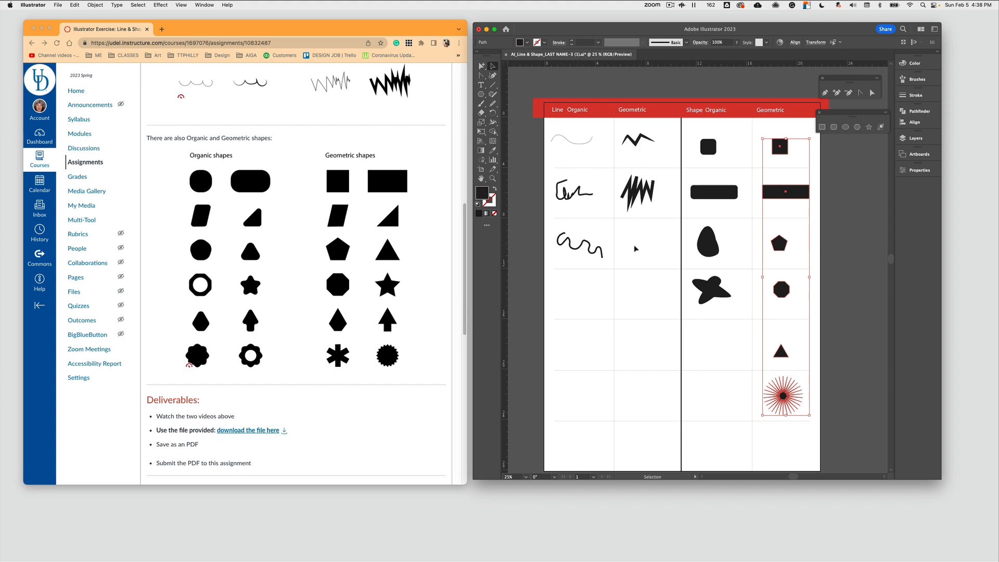
pyautogui.click(637, 193)
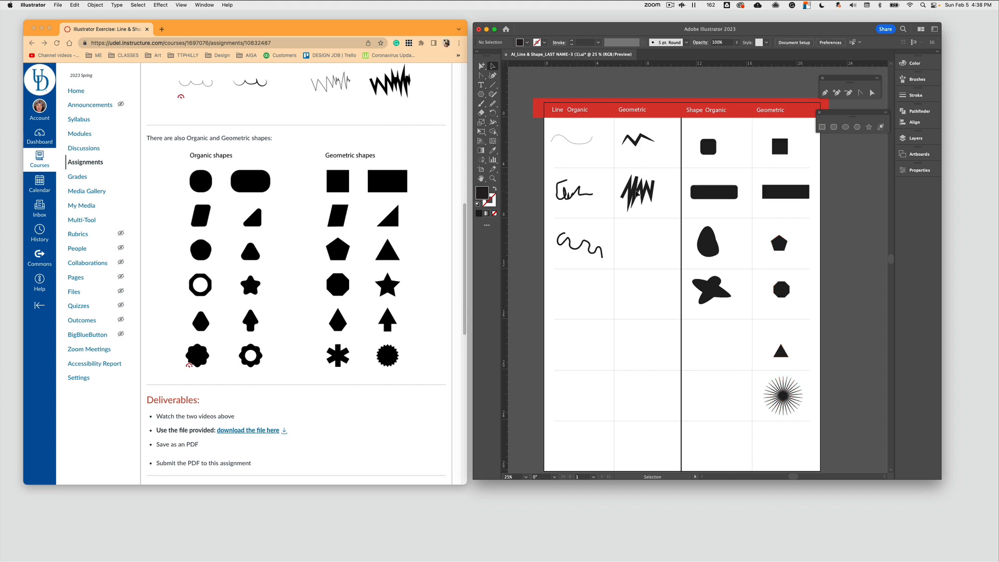
pyautogui.click(638, 193)
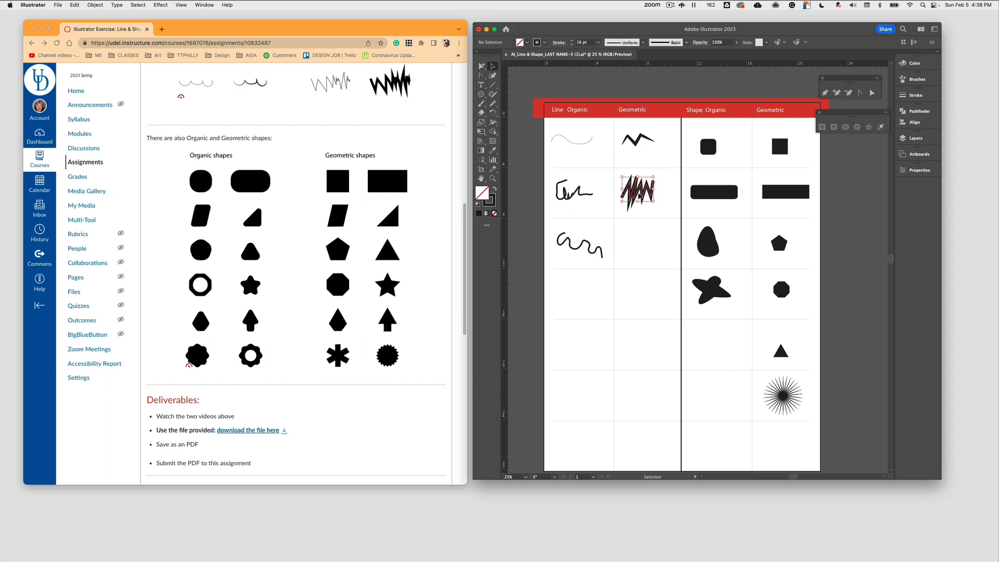
pyautogui.click(643, 42)
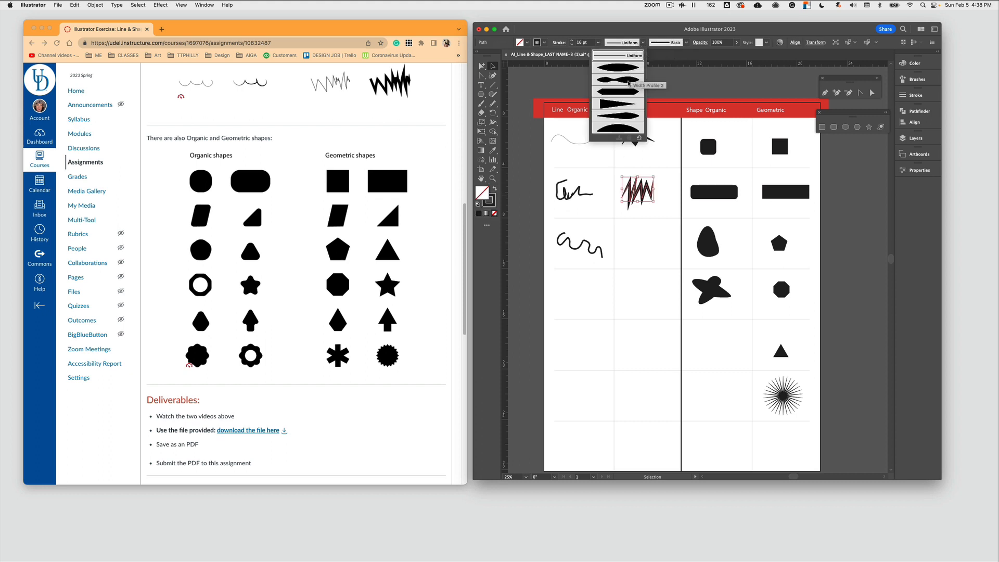
pyautogui.click(629, 82)
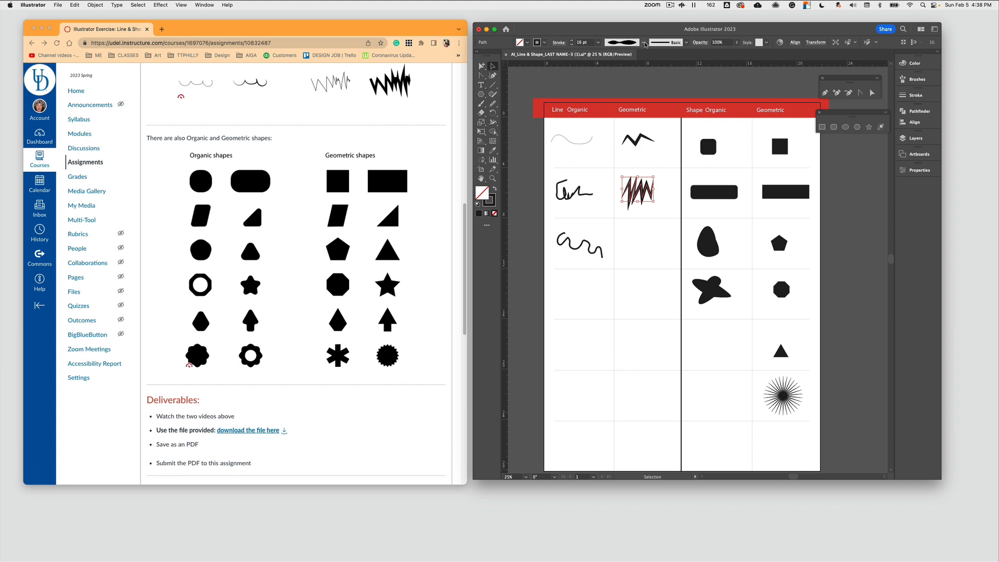
pyautogui.click(645, 45)
pyautogui.click(622, 121)
pyautogui.click(650, 221)
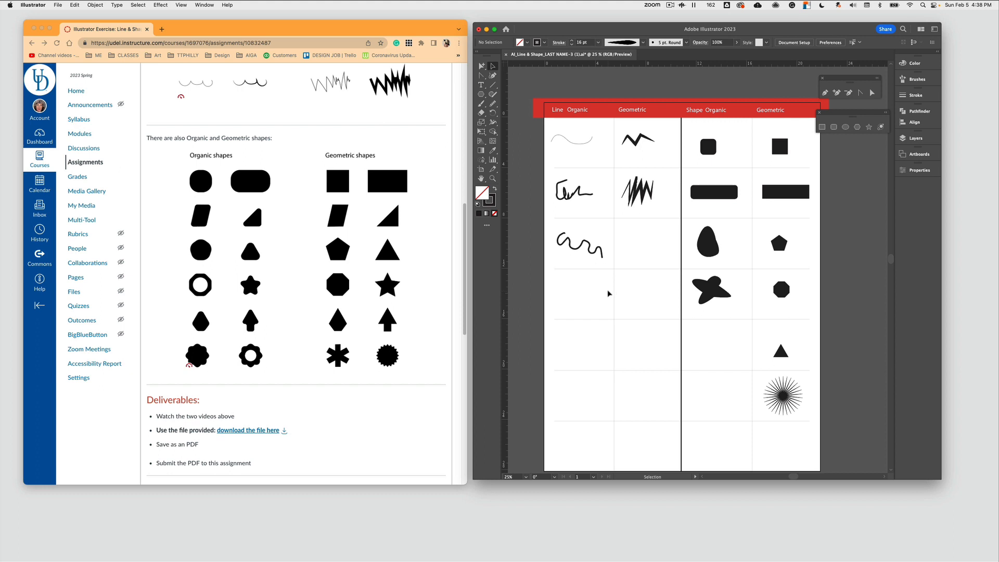
# - Save the document to Downloads in Adobe PDF format, replacing the LAST NAME placeholder in the file name with the student's last name
pyautogui.scroll(-1, 609, 294)
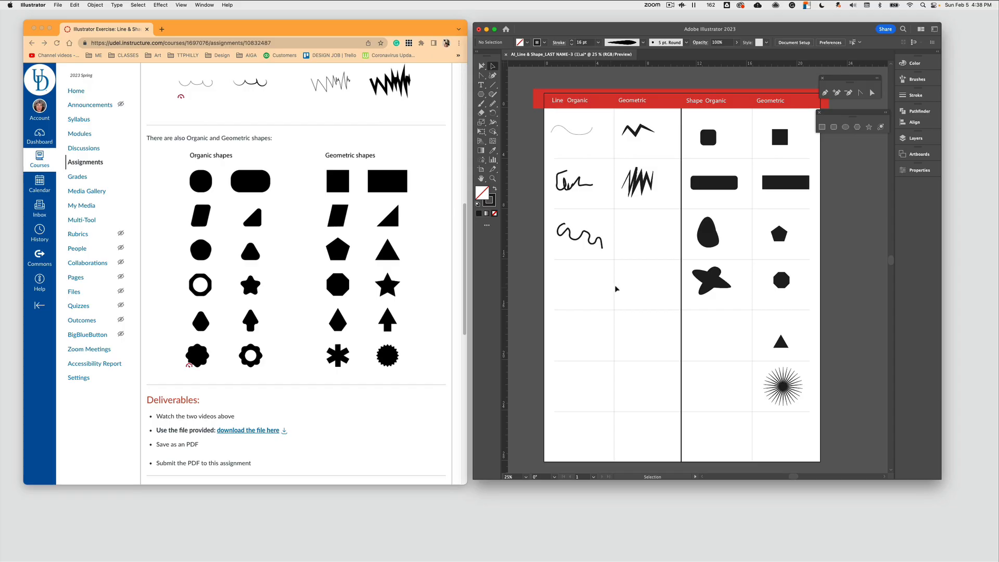
pyautogui.click(58, 5)
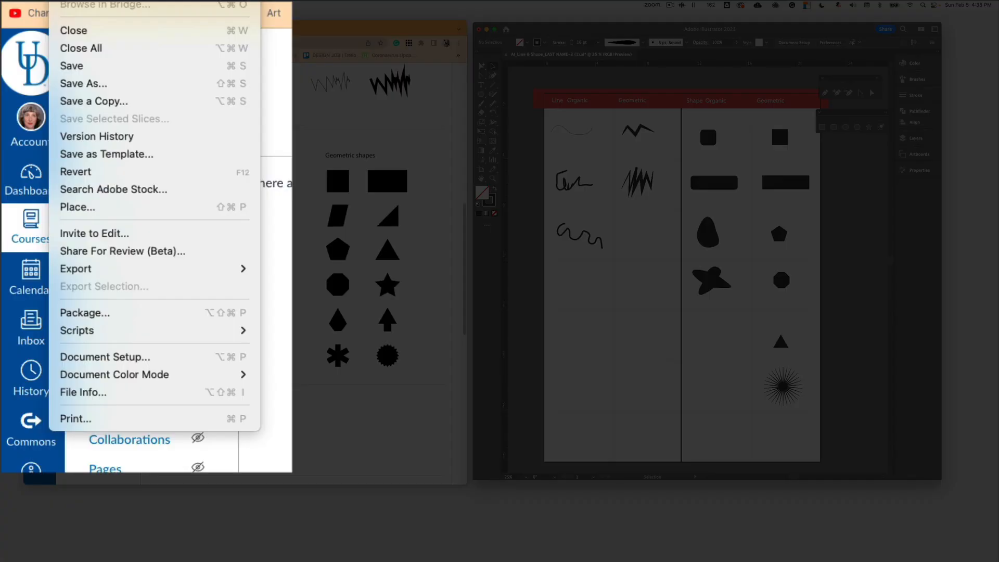
pyautogui.click(90, 86)
pyautogui.click(573, 359)
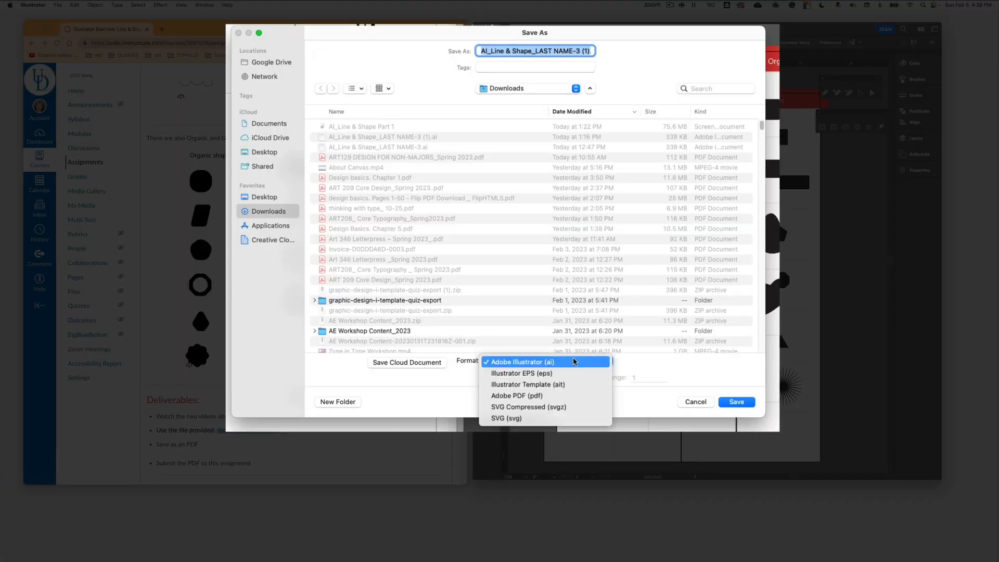
pyautogui.click(563, 394)
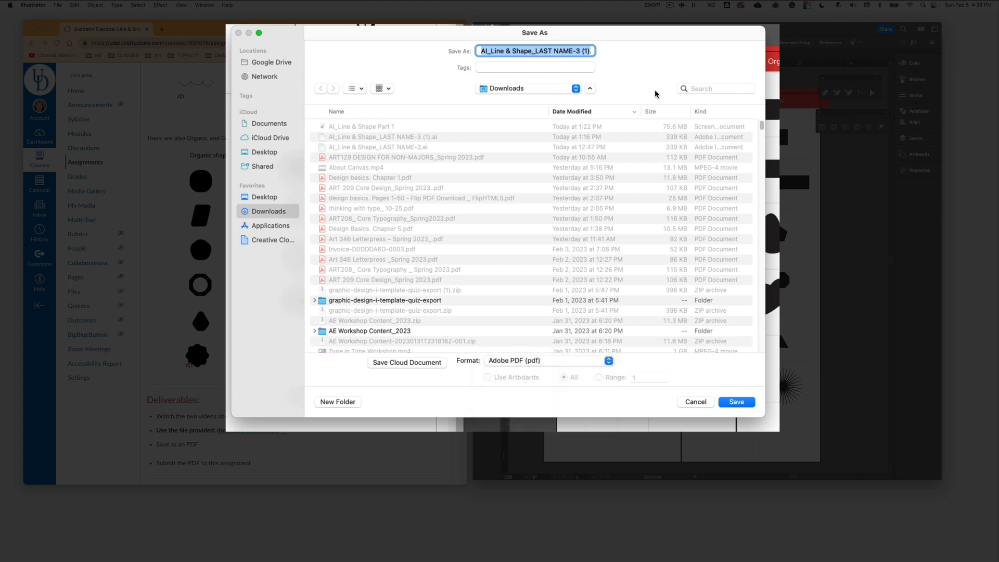
pyautogui.click(579, 51)
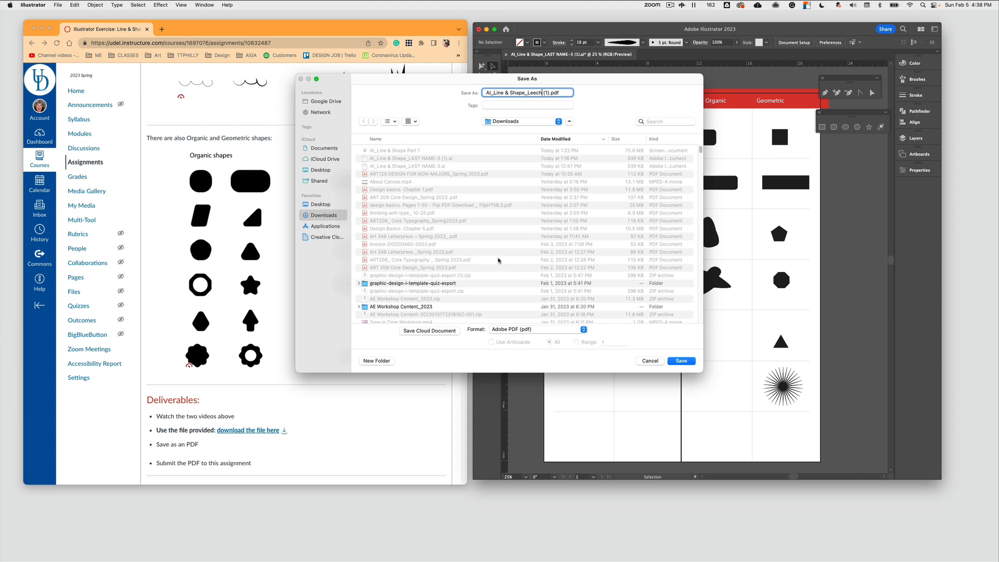
pyautogui.click(682, 361)
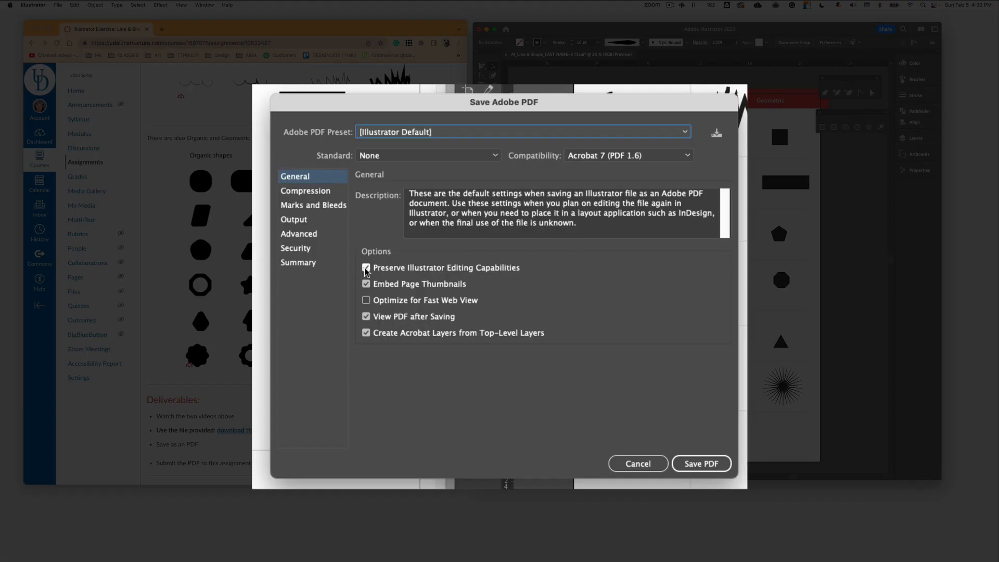
# - Turn off Illustrator editing preservation, embedded page thumbnails, viewing after saving and Acrobat layers in the PDF options, and save the PDF
pyautogui.click(420, 275)
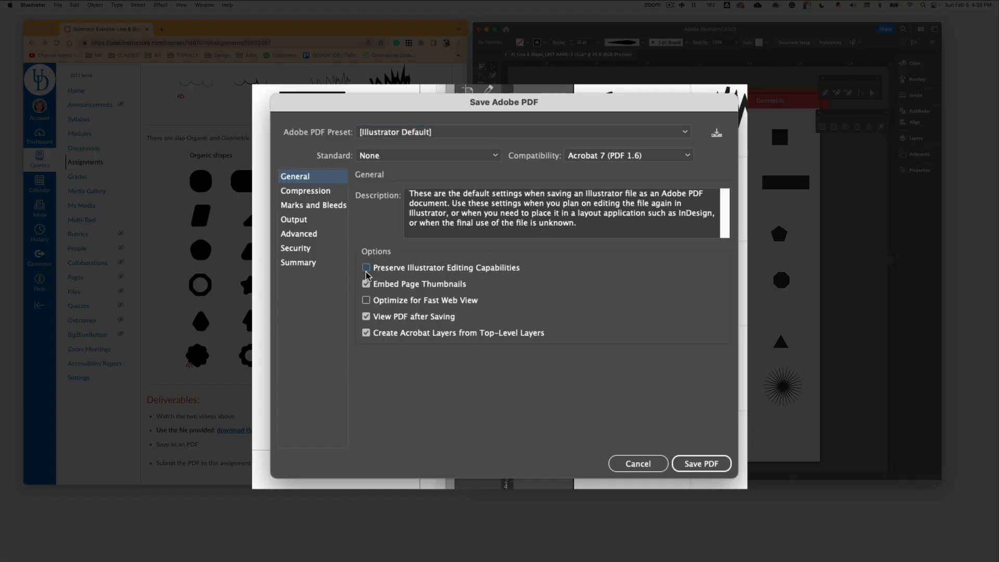
pyautogui.click(367, 284)
pyautogui.click(366, 317)
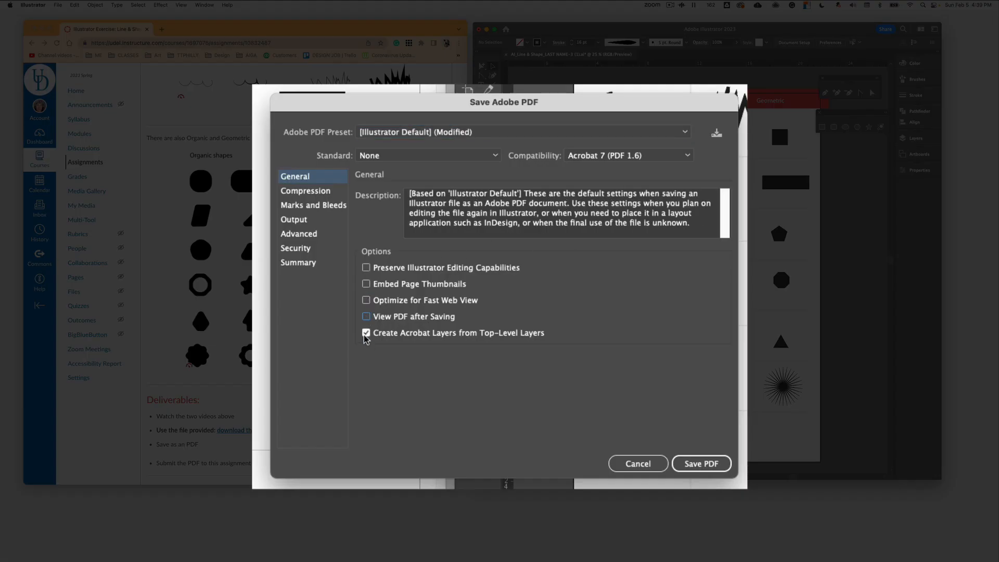
pyautogui.click(365, 334)
pyautogui.click(699, 465)
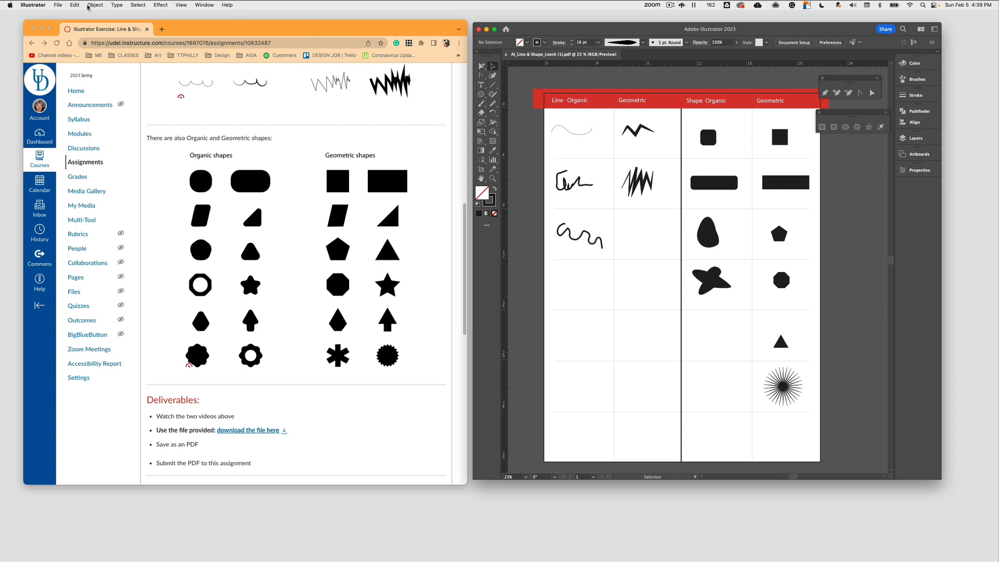
# - Save the document in Downloads in Adobe Illustrator (ai) format under the same name, with Illustrator 2020 as the version
pyautogui.click(58, 6)
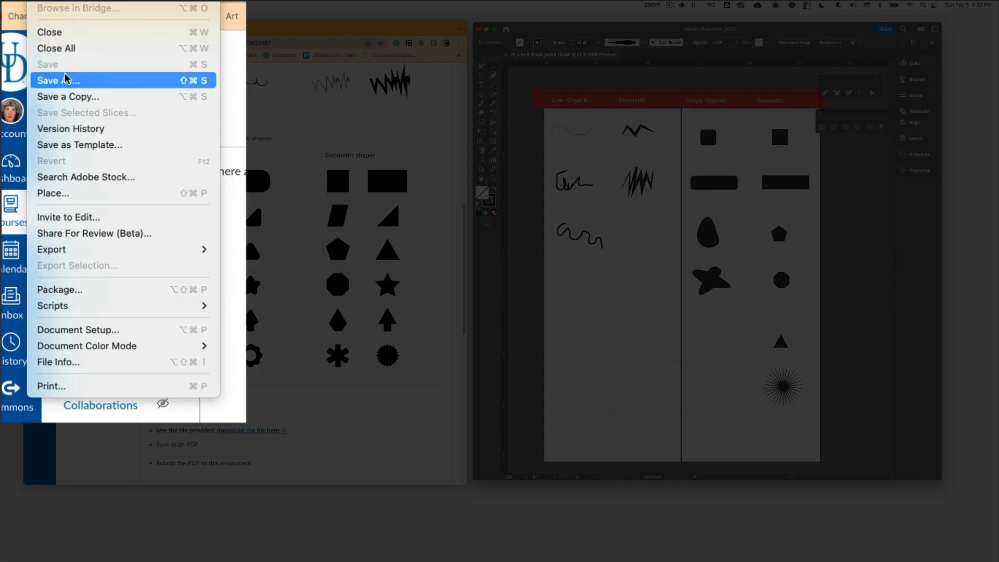
pyautogui.click(66, 81)
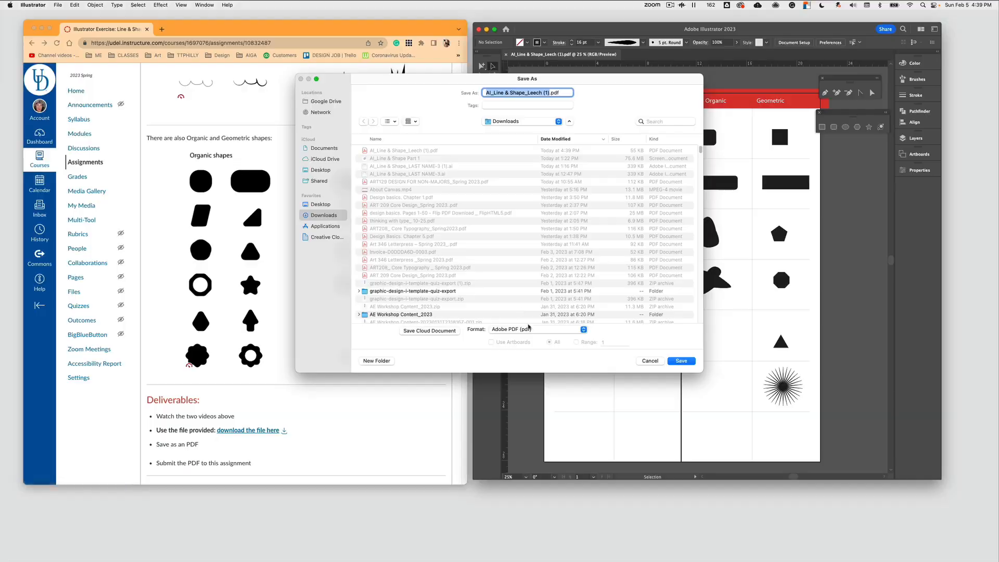
pyautogui.click(535, 332)
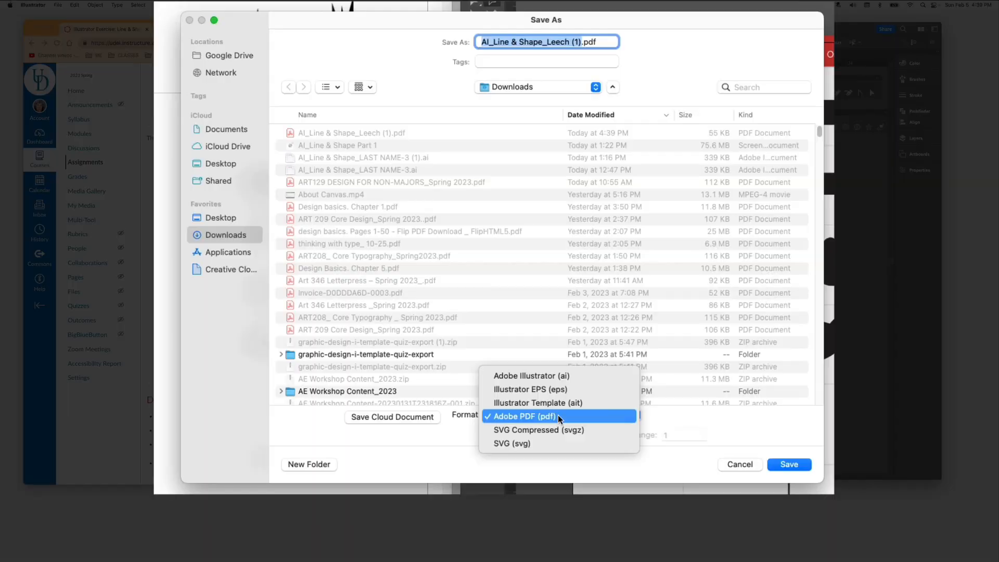
pyautogui.click(562, 377)
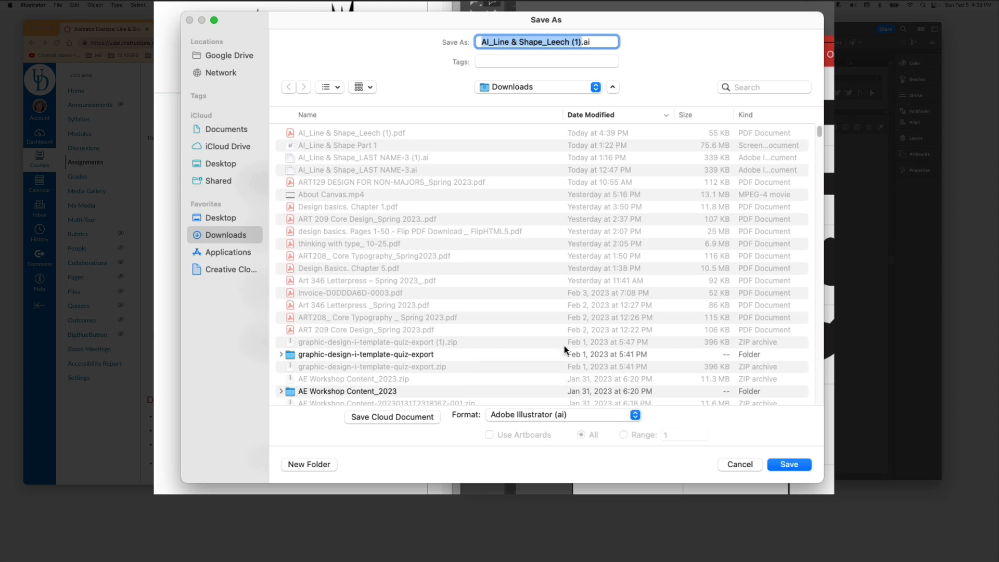
pyautogui.click(789, 464)
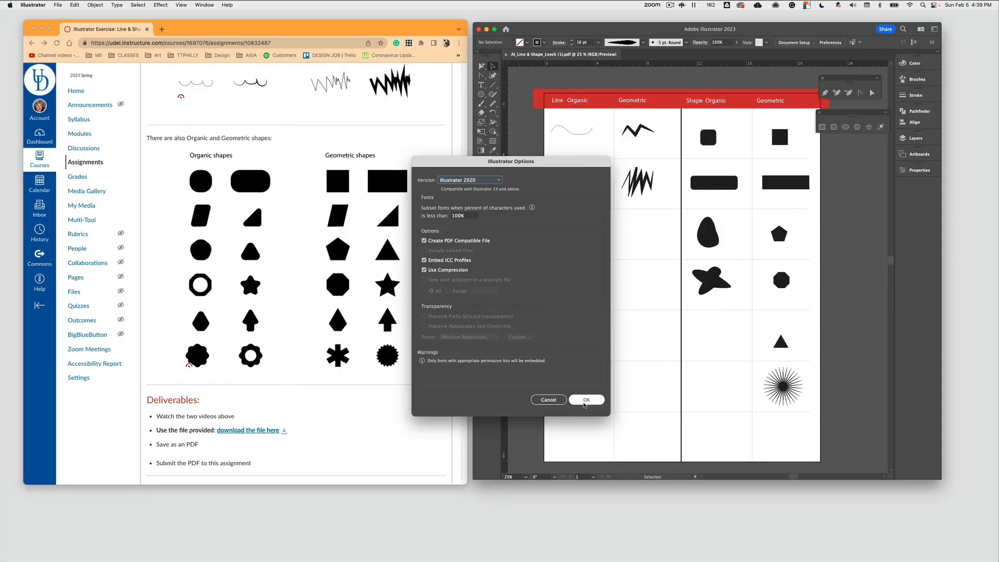
pyautogui.click(586, 400)
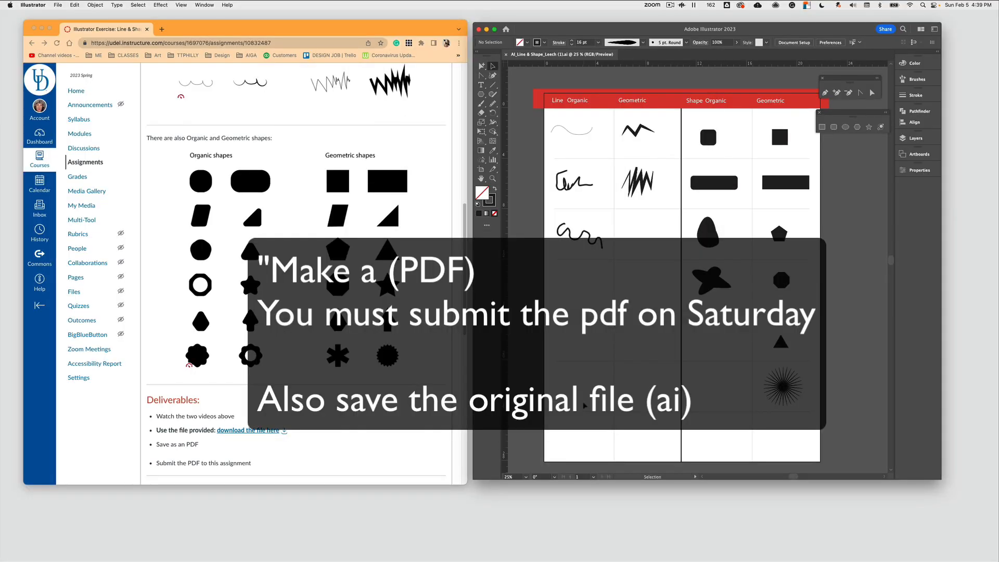